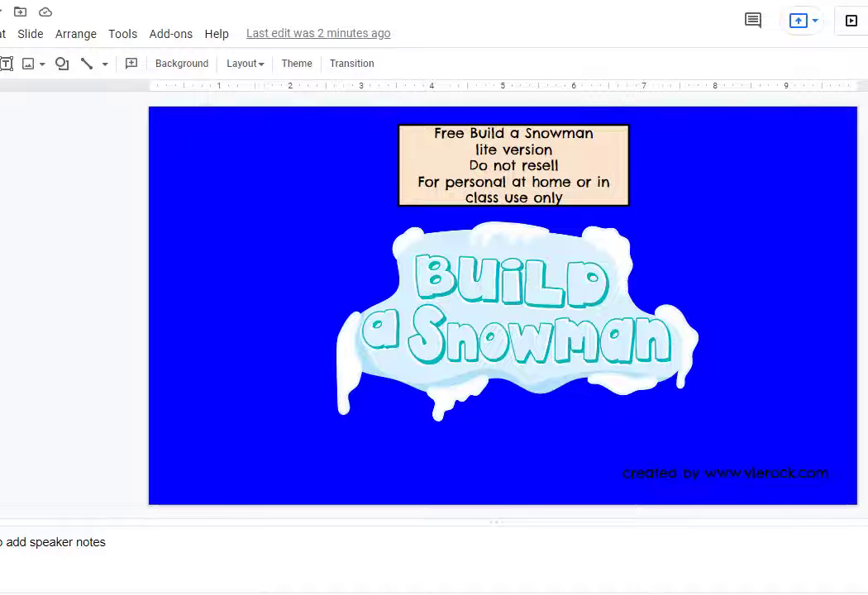
Move forward two slides, from the title past the sample snowman to the Let's Go Shopping shelves
key("Down")
key("Down")
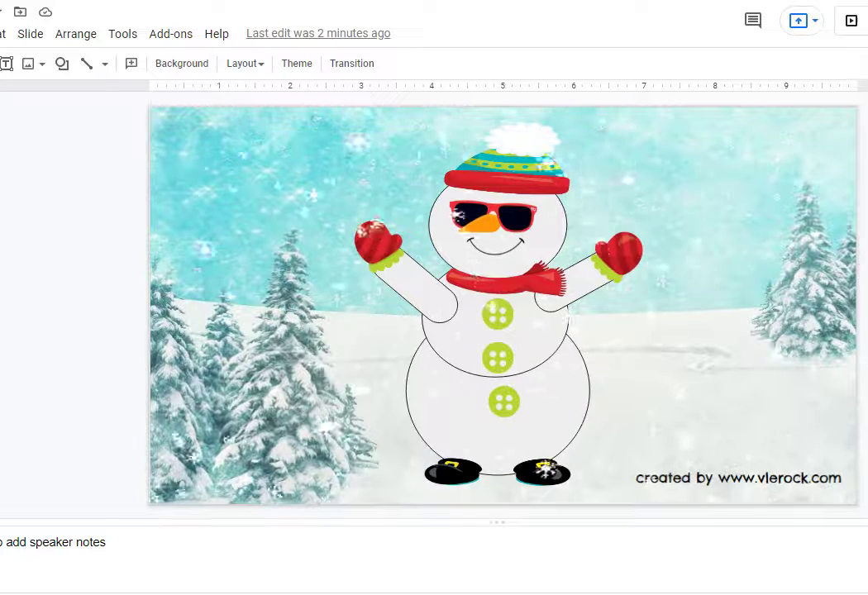
key("Down")
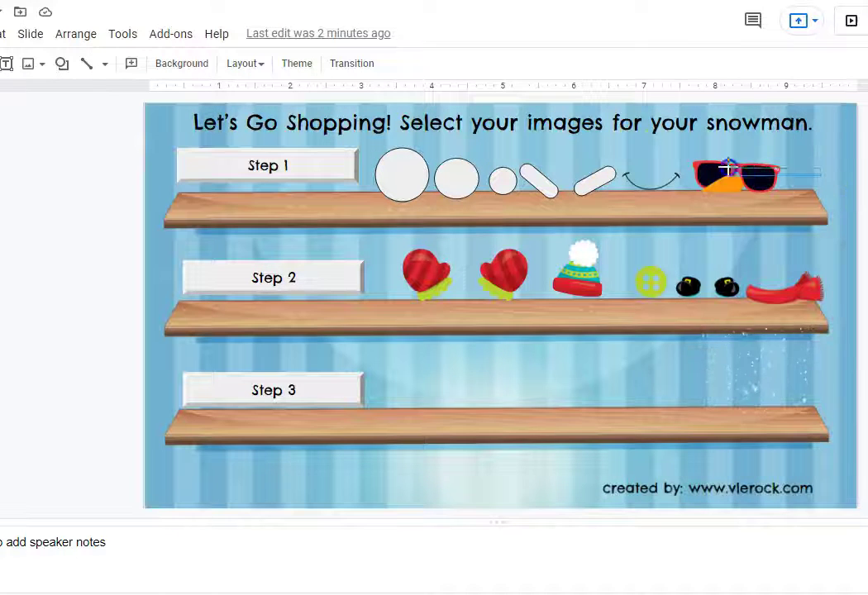
Box-select the Step 1 snowman parts and paste them onto the winter scene slide
left_click_drag(446, 179, 409, 179)
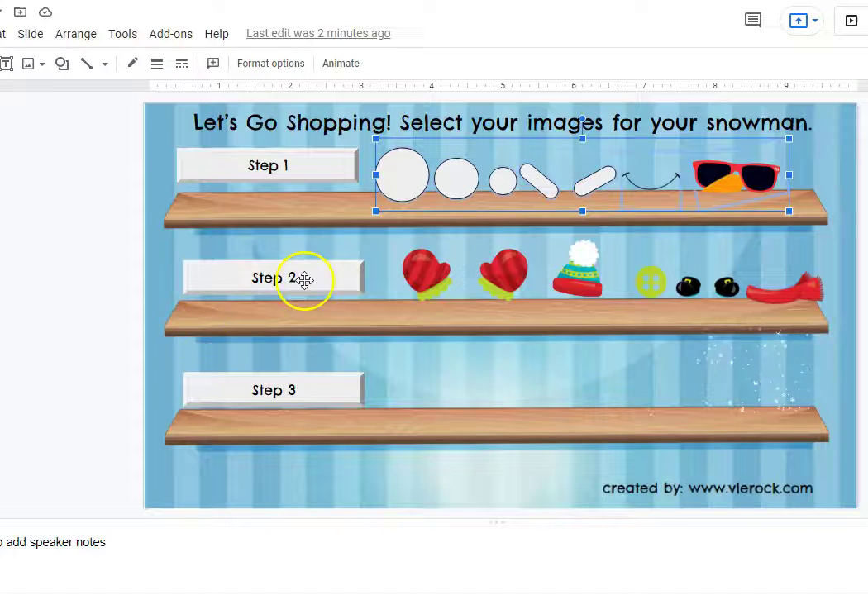
key("Page_Down")
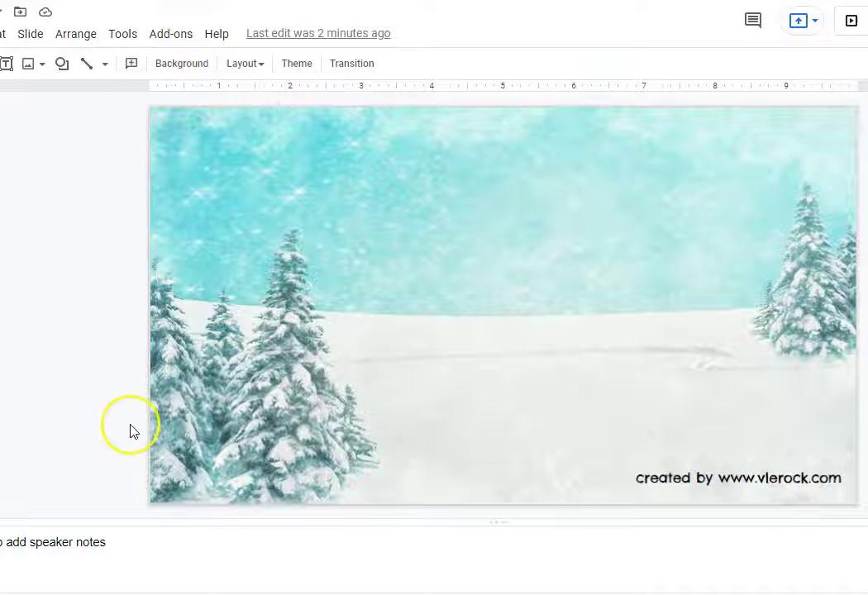
key("ctrl+v")
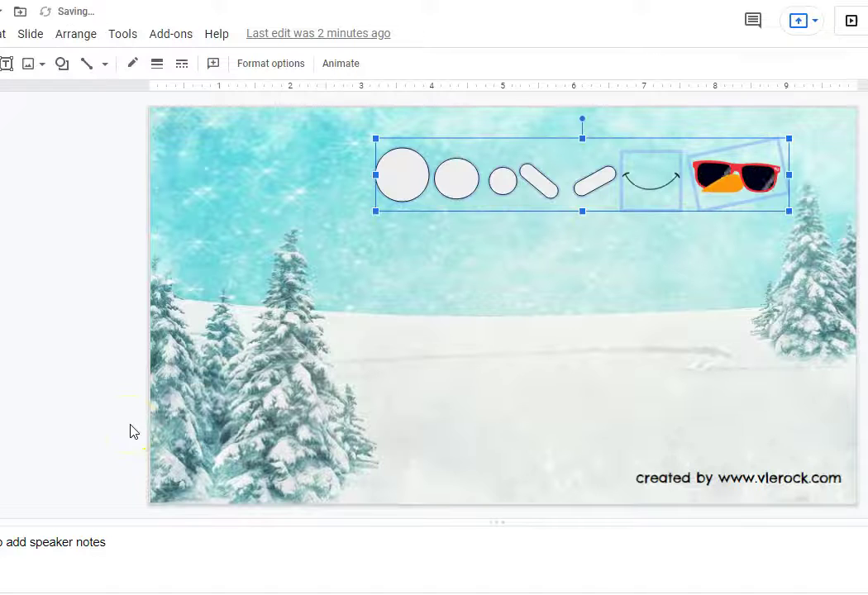
Move and enlarge the large and medium circles into the snowman's base and body on the snow
left_click(508, 357)
left_click(403, 177)
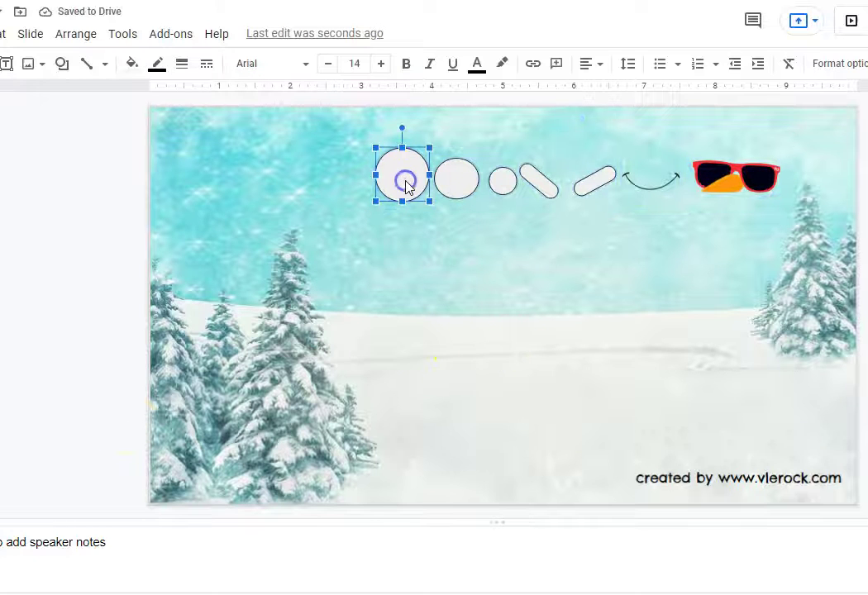
mouse_move(405, 182)
left_mouse_down()
mouse_move(511, 424)
mouse_move(403, 306)
left_mouse_up()
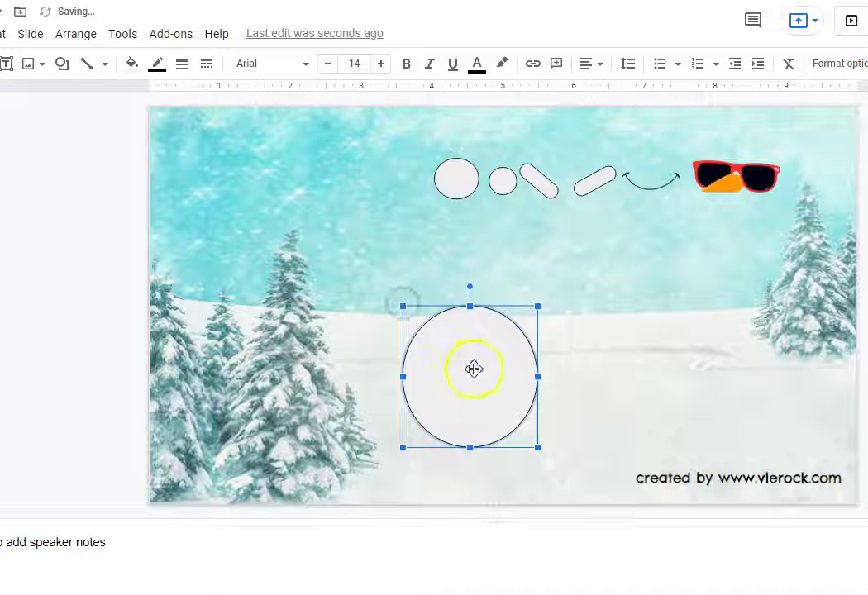
left_click_drag(474, 370, 529, 399)
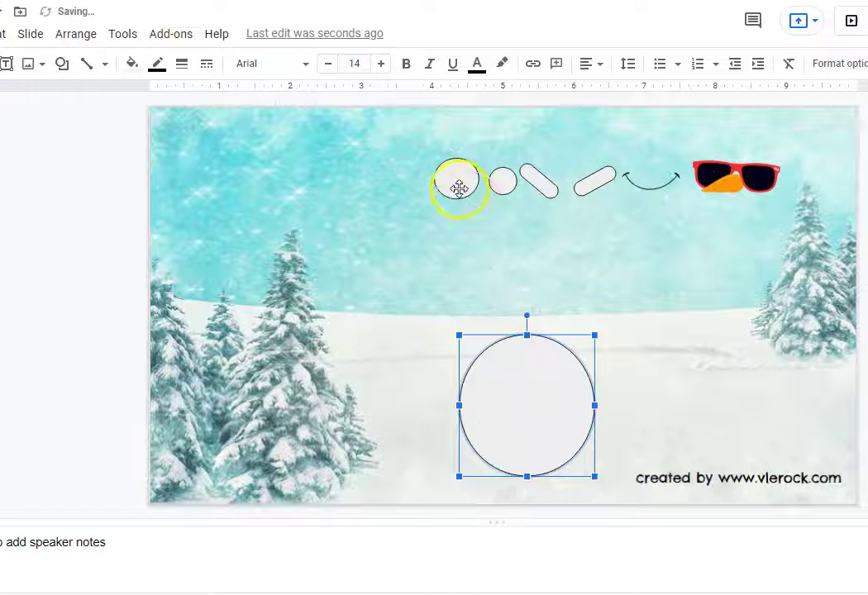
mouse_move(460, 188)
left_mouse_down()
mouse_move(515, 331)
mouse_move(403, 240)
left_mouse_up()
left_click_drag(460, 277, 526, 315)
left_click(463, 389)
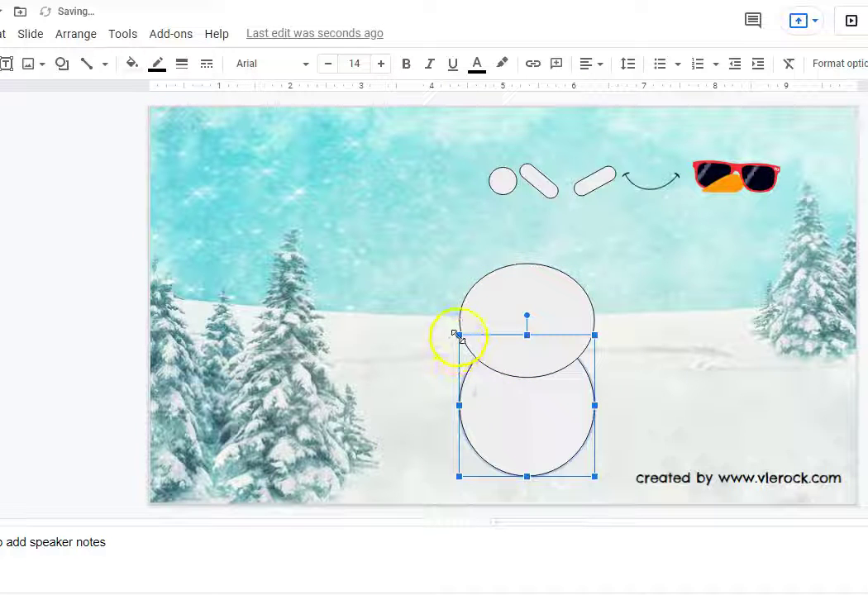
left_click_drag(459, 335, 430, 316)
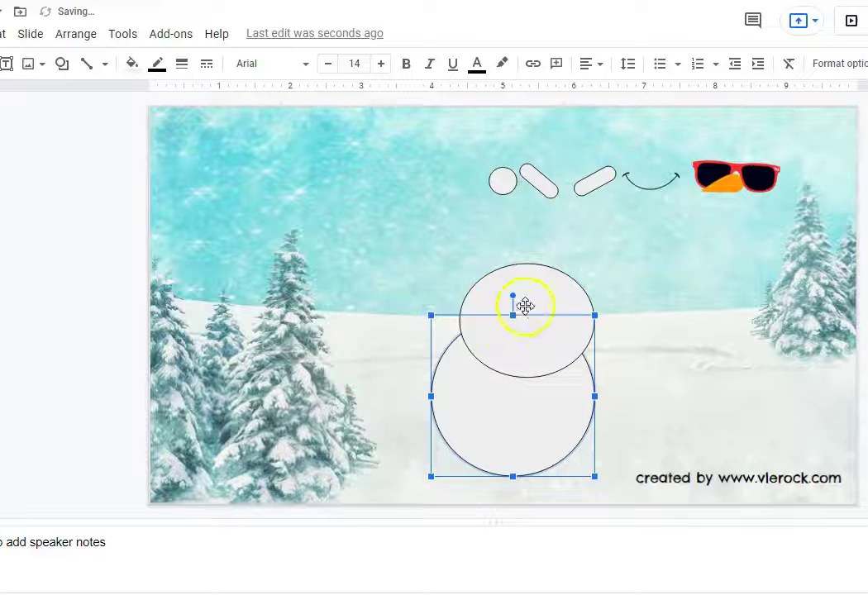
left_click_drag(499, 287, 484, 273)
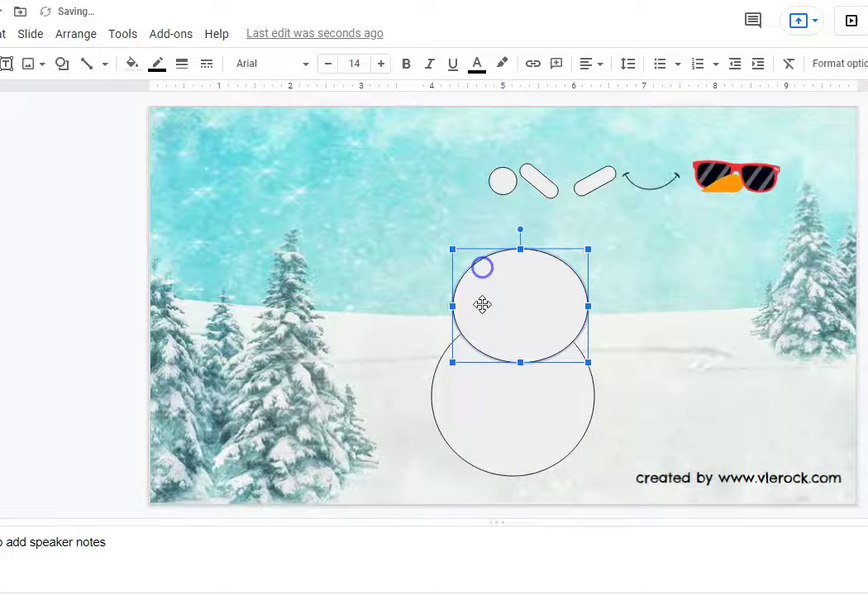
left_click(506, 420)
key("Right")
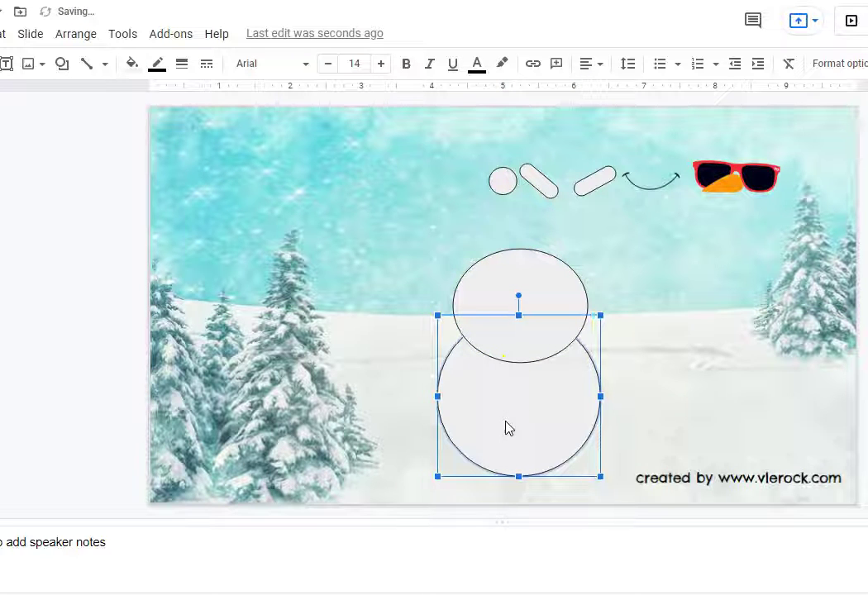
Enlarge the small circle and set it as the head on top of the body
left_click(503, 186)
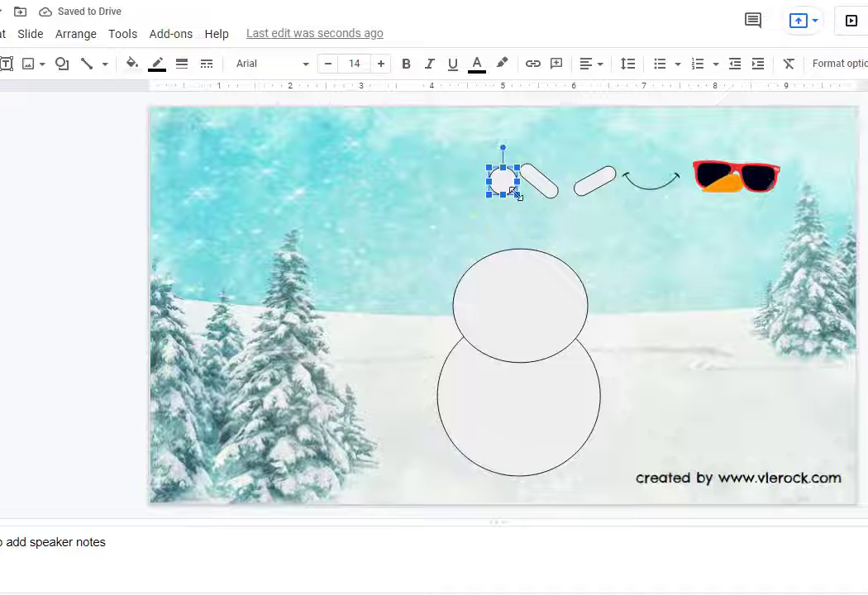
left_click_drag(518, 192, 561, 249)
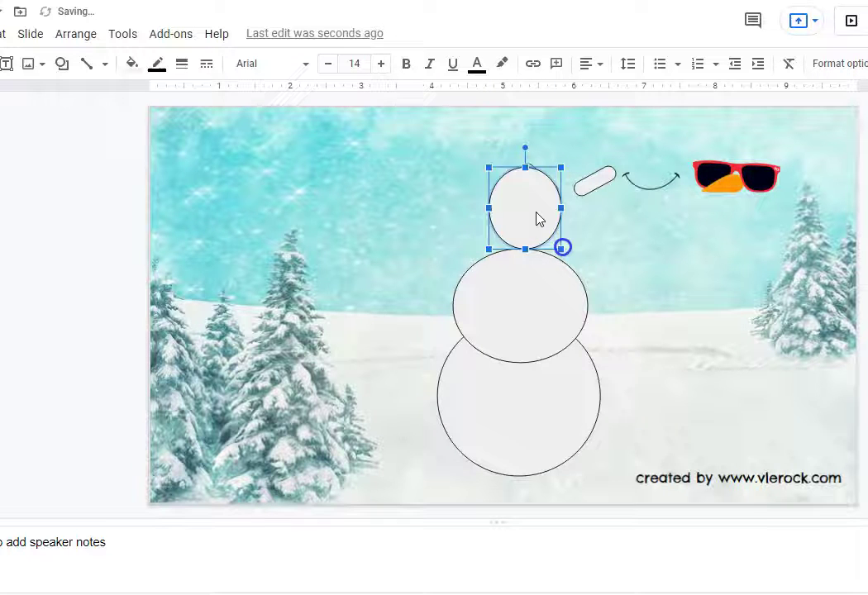
left_click_drag(521, 204, 519, 246)
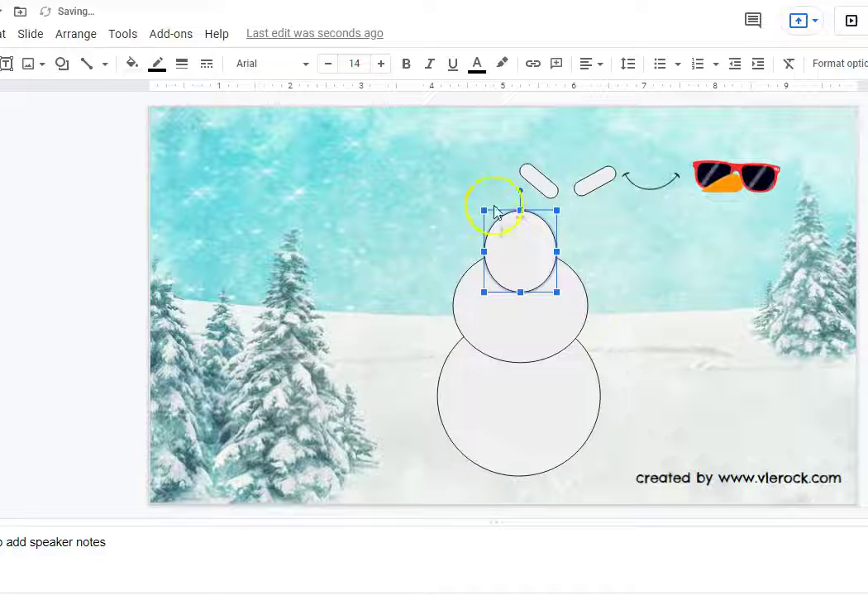
left_click_drag(484, 211, 455, 178)
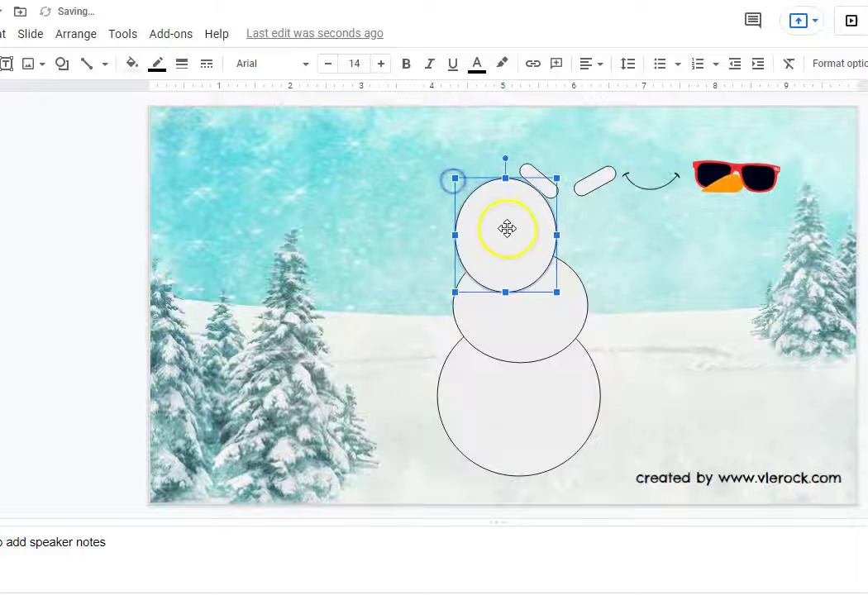
left_click_drag(535, 240, 548, 246)
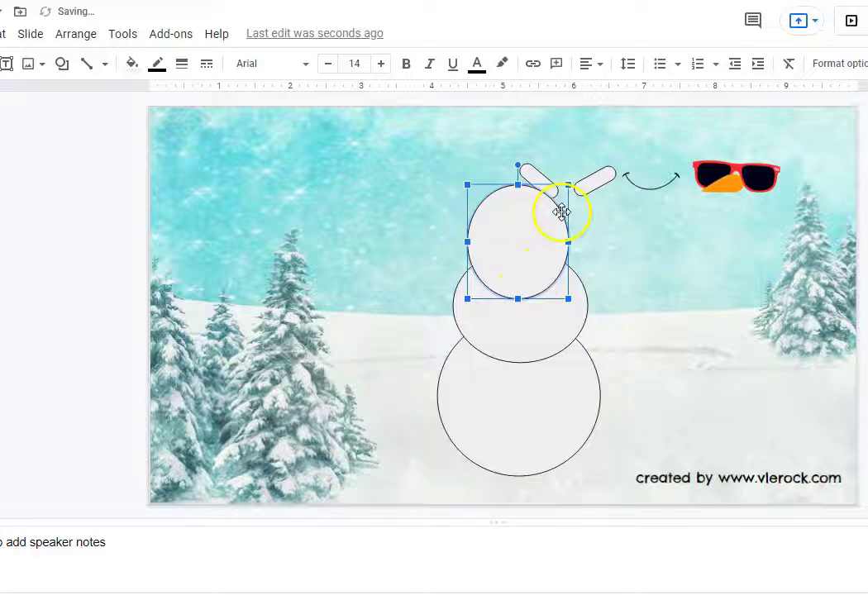
Attach the lengthened first pill arm to the snowman's left shoulder, shortening the head circle
left_click(532, 171)
left_click_drag(532, 173, 416, 248)
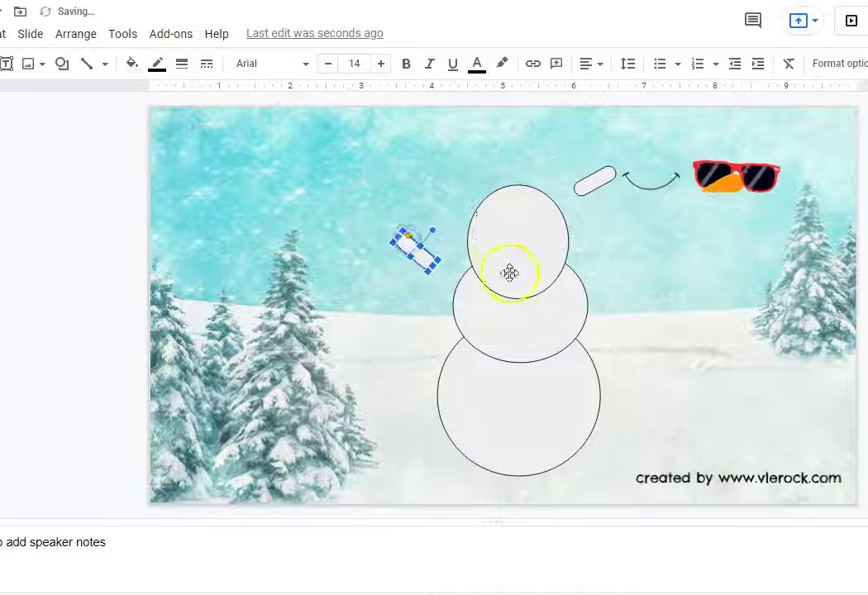
left_click(510, 273)
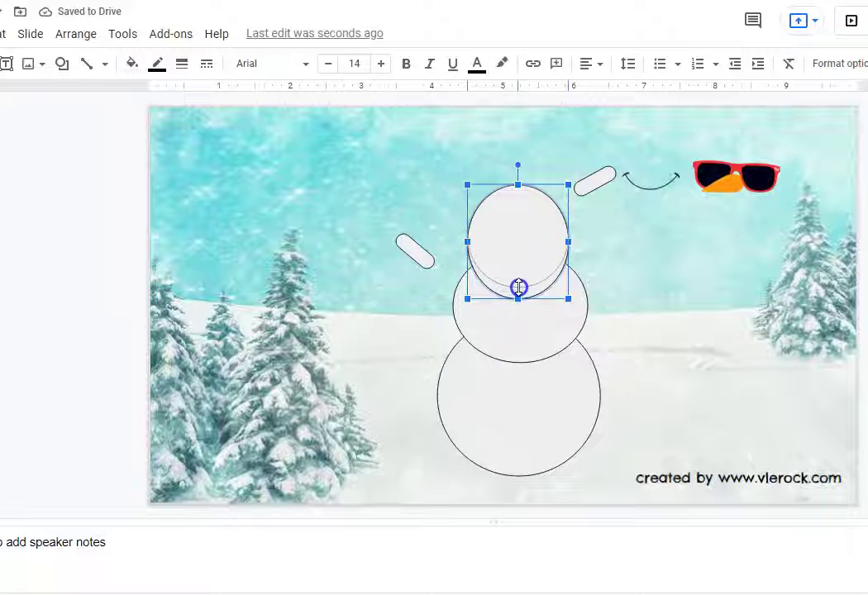
left_click_drag(518, 288, 519, 270)
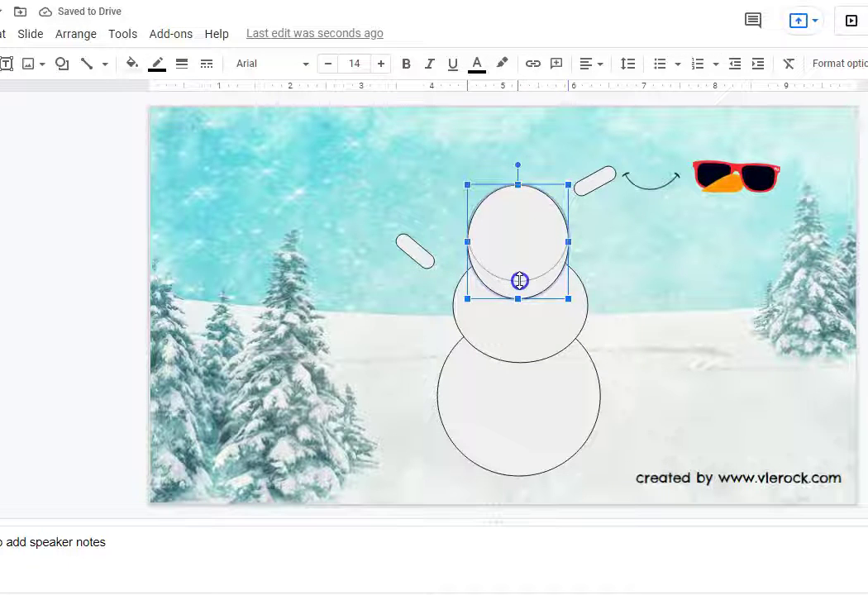
left_click(421, 251)
left_click_drag(427, 271, 436, 296)
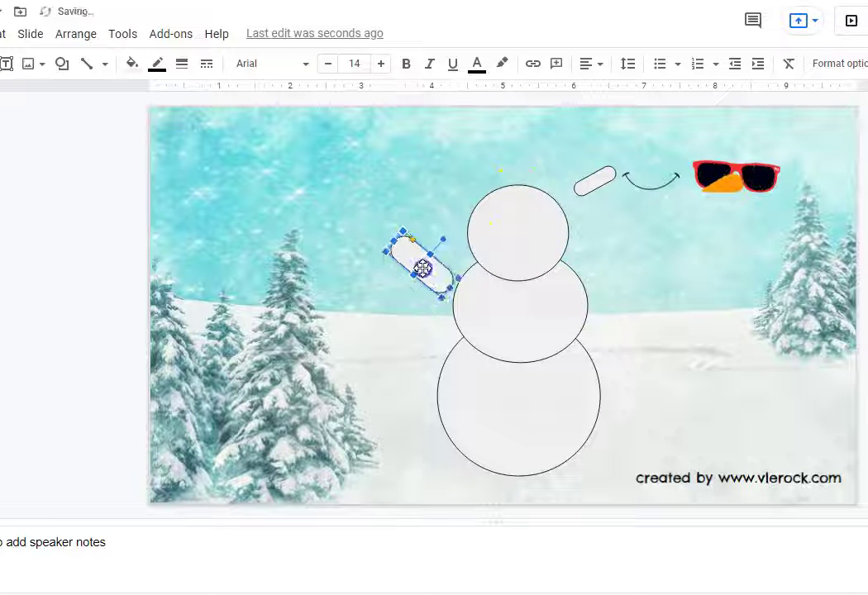
left_click_drag(417, 249, 447, 281)
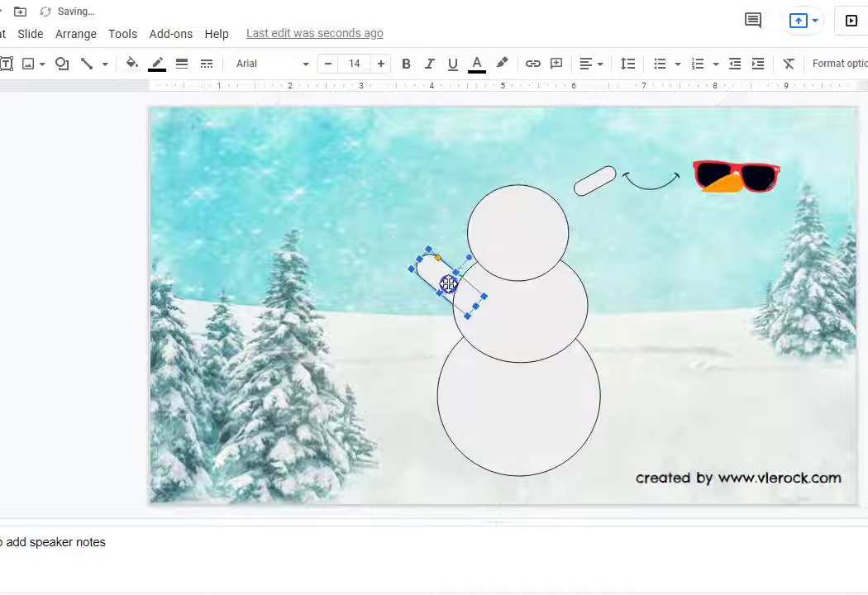
Move the second pill arm onto the snowman's right shoulder and check its placement
left_click(582, 188)
mouse_move(583, 184)
left_mouse_down()
mouse_move(572, 294)
mouse_move(619, 248)
left_mouse_up()
left_click(622, 306)
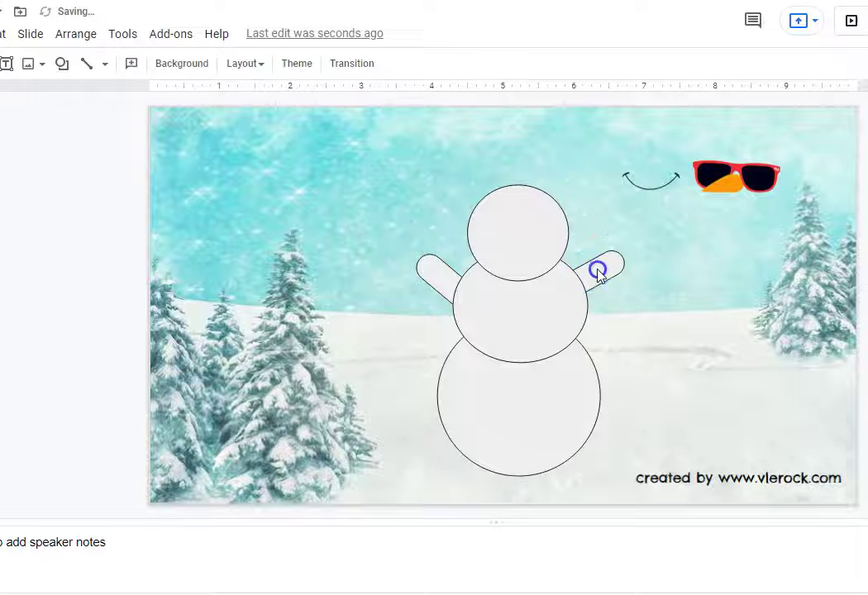
left_click(599, 271)
left_click_drag(599, 270, 608, 269)
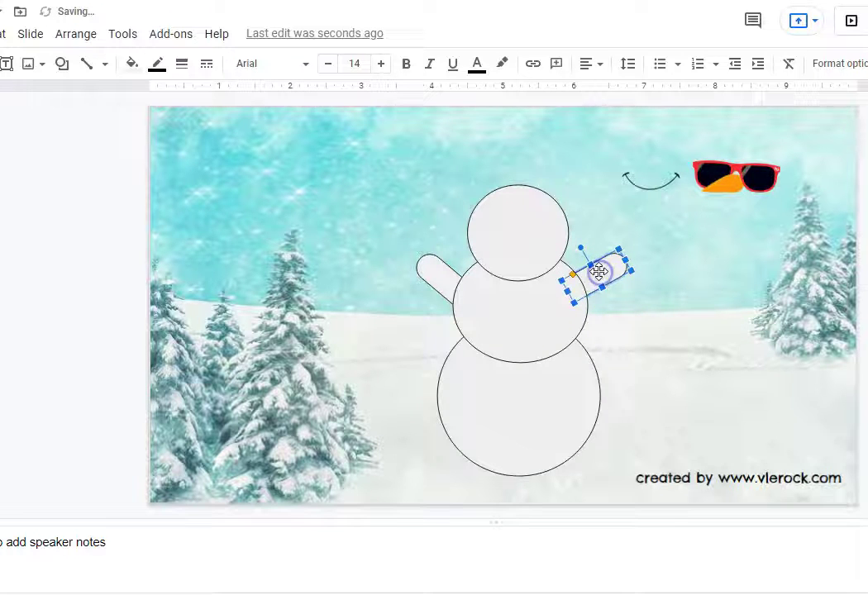
left_click(625, 299)
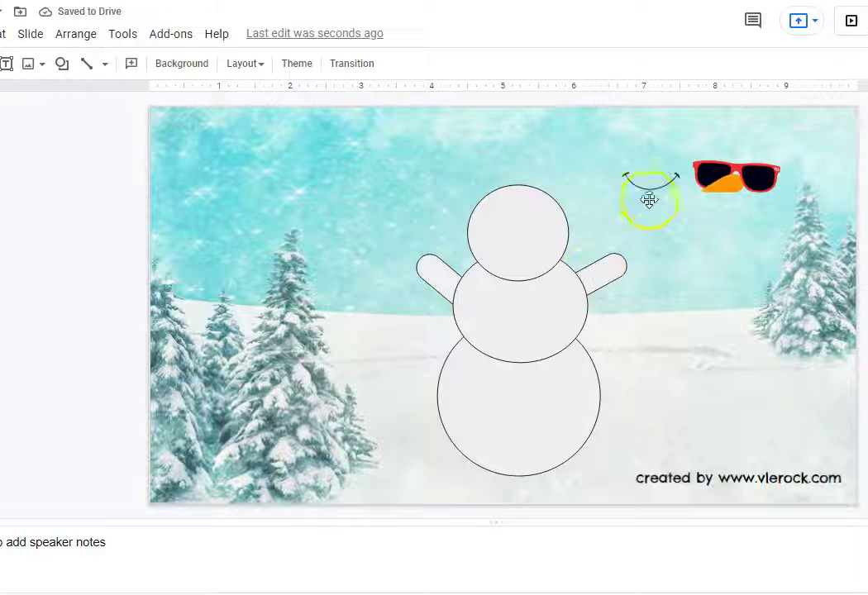
Try moving the smile onto the head, then undo that move
left_click(650, 187)
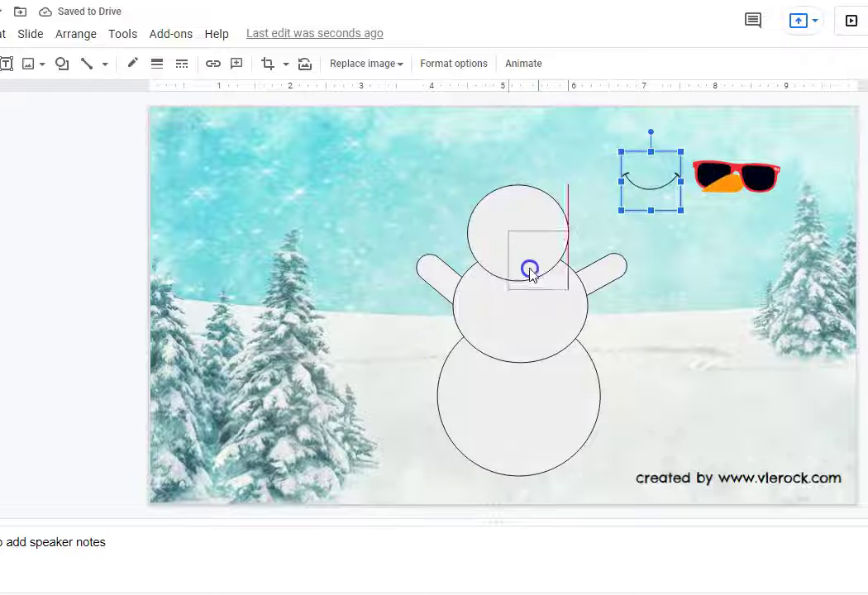
left_click_drag(513, 265, 517, 254)
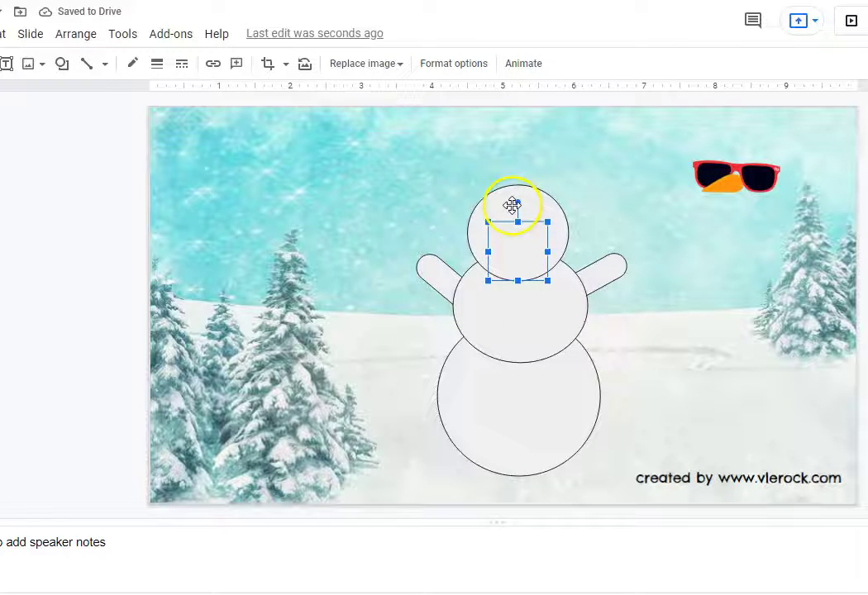
key("Right")
key("ctrl+z")
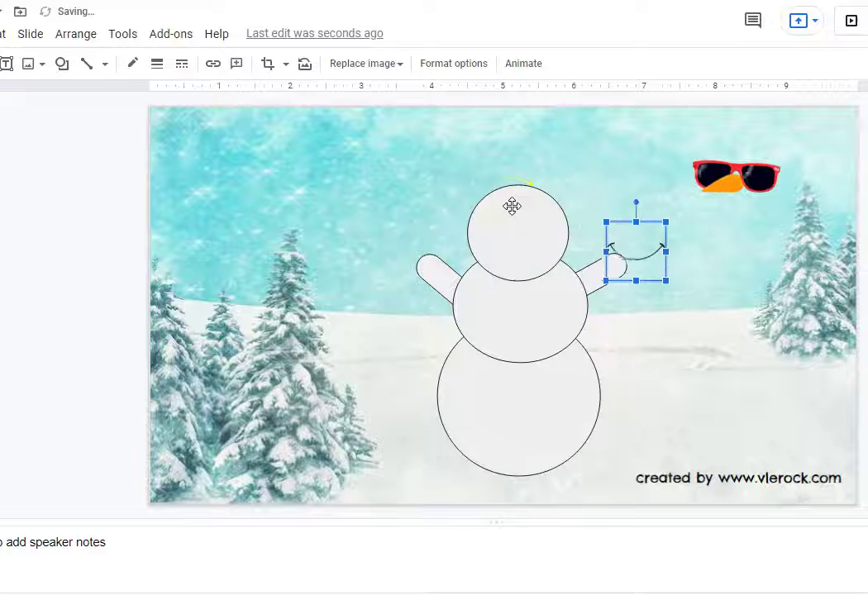
key("ctrl+z")
left_click(677, 120)
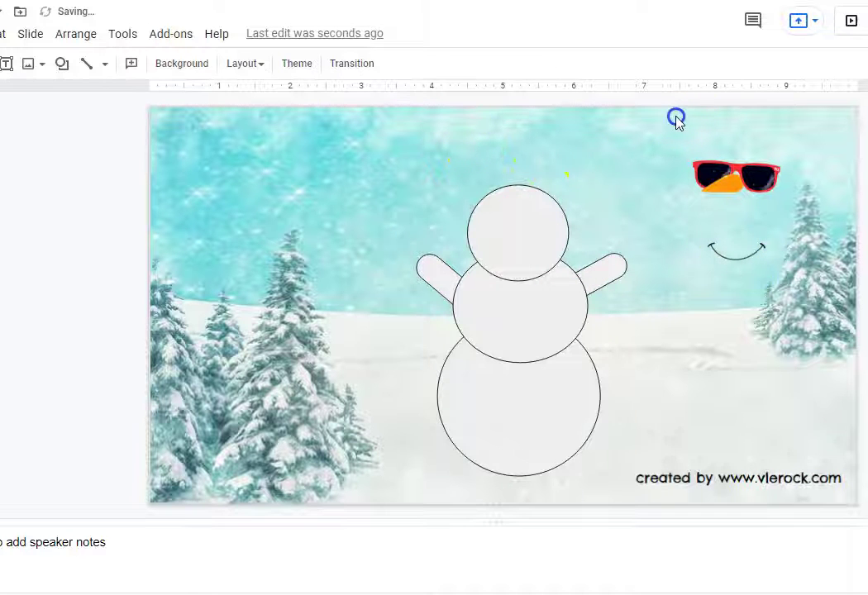
Drag the smile and the sunglasses from the shelf onto the snowman's head
left_click_drag(676, 120, 754, 286)
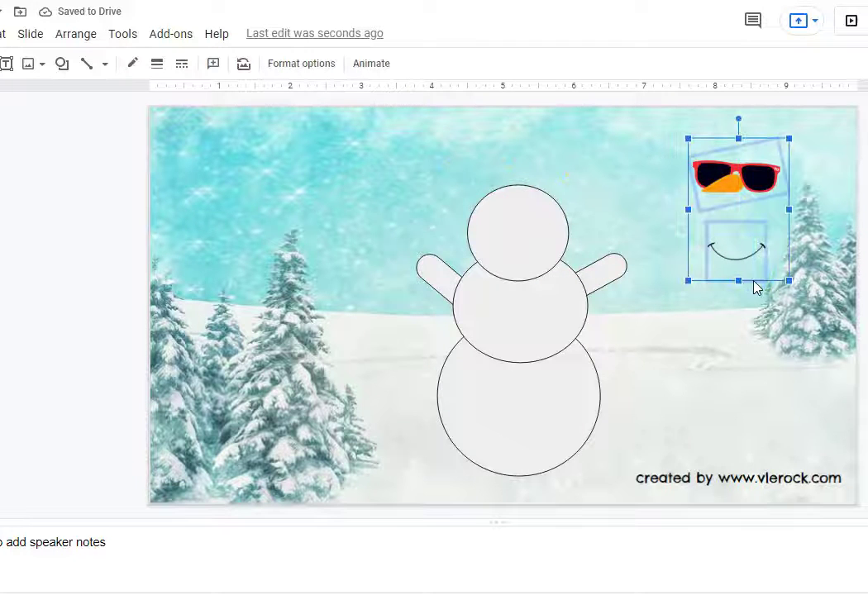
left_click(756, 287)
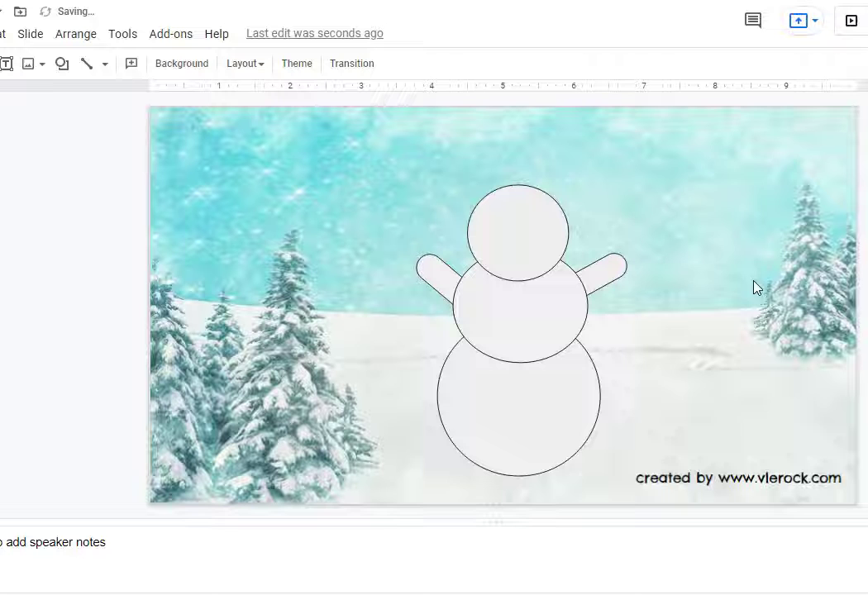
key("ctrl+a")
left_click(764, 358)
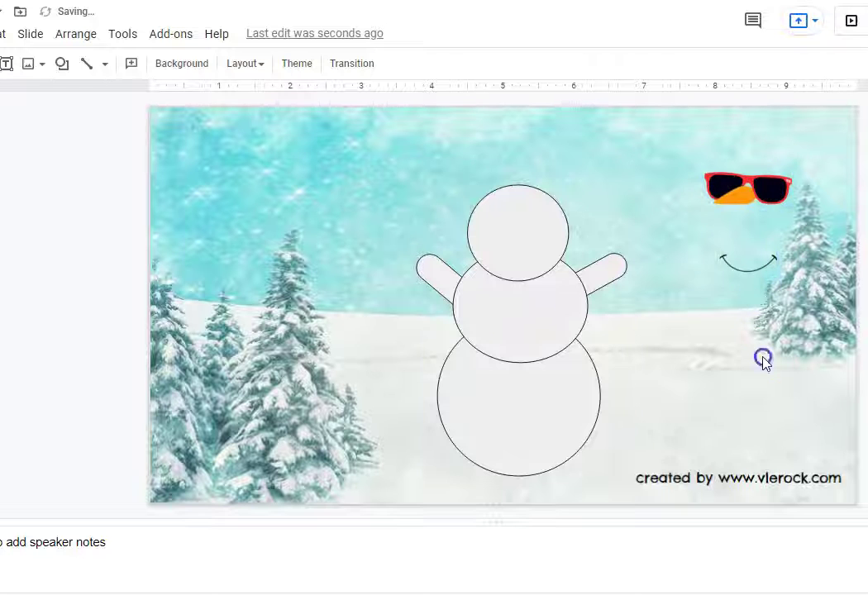
left_click(760, 266)
mouse_move(748, 263)
left_mouse_down()
mouse_move(616, 287)
mouse_move(521, 256)
mouse_move(530, 259)
left_mouse_up()
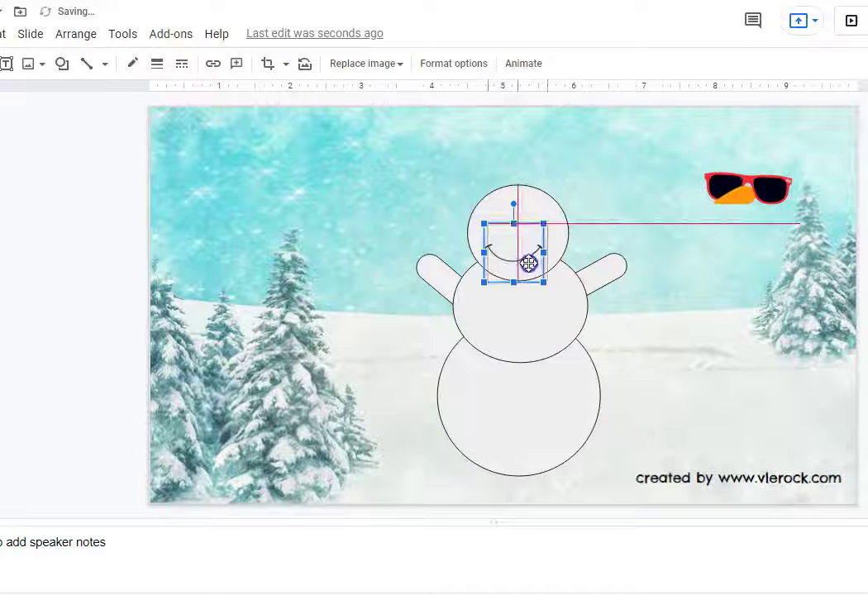
left_click_drag(736, 195, 505, 234)
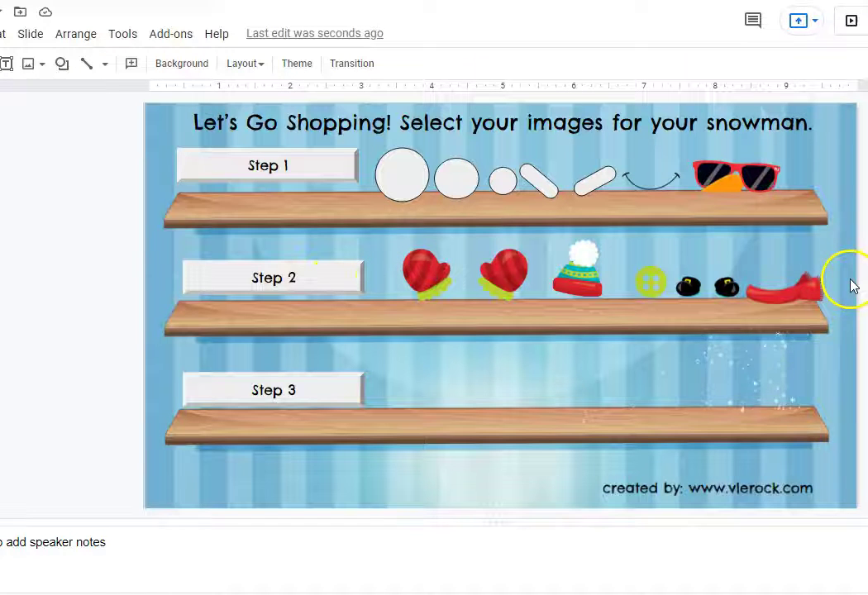
Box-select the mittens, hat, buttons and scarf on the Step 2 shelf
left_click_drag(854, 285, 401, 274)
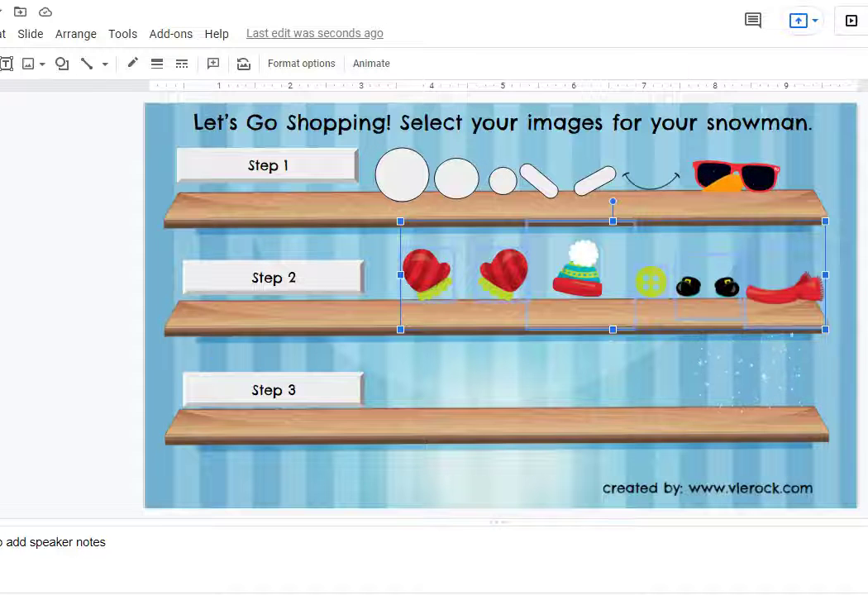
Paste the Step 2 accessories onto the snowman slide and put a mitten on each arm
key("Page_Down")
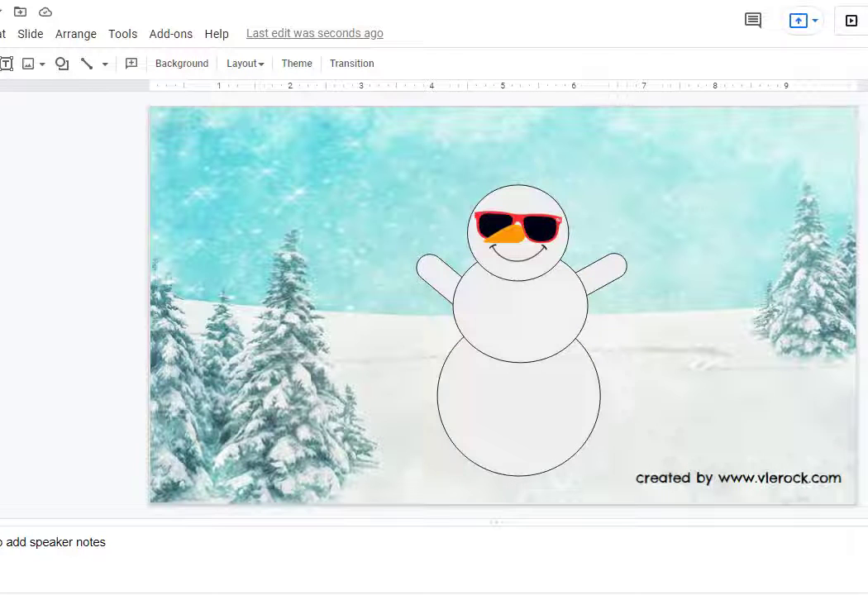
key("ctrl+v")
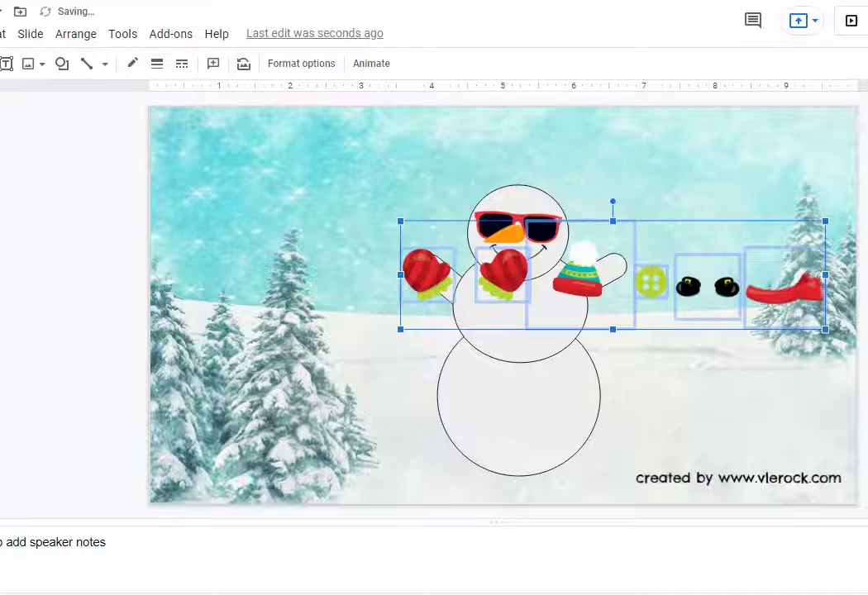
left_click(228, 447)
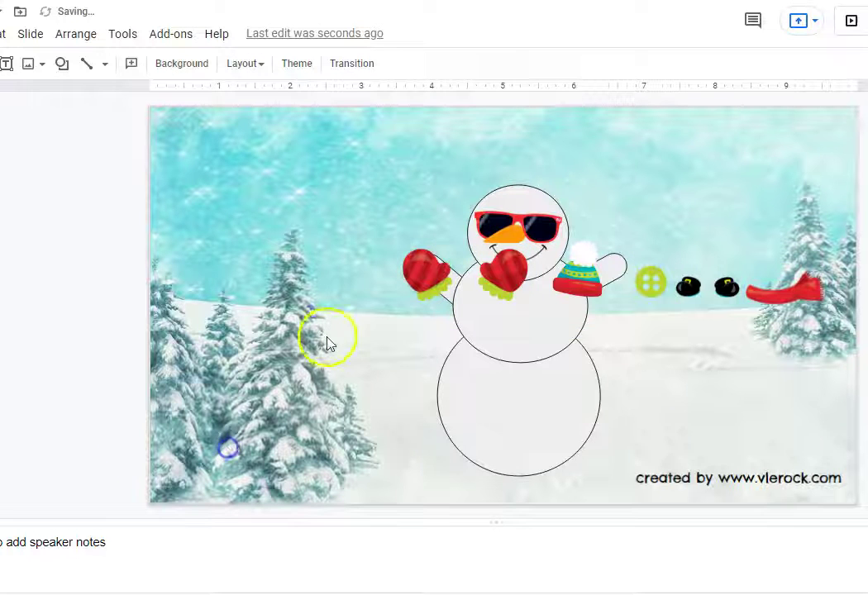
left_click(413, 263)
left_click_drag(413, 263, 412, 208)
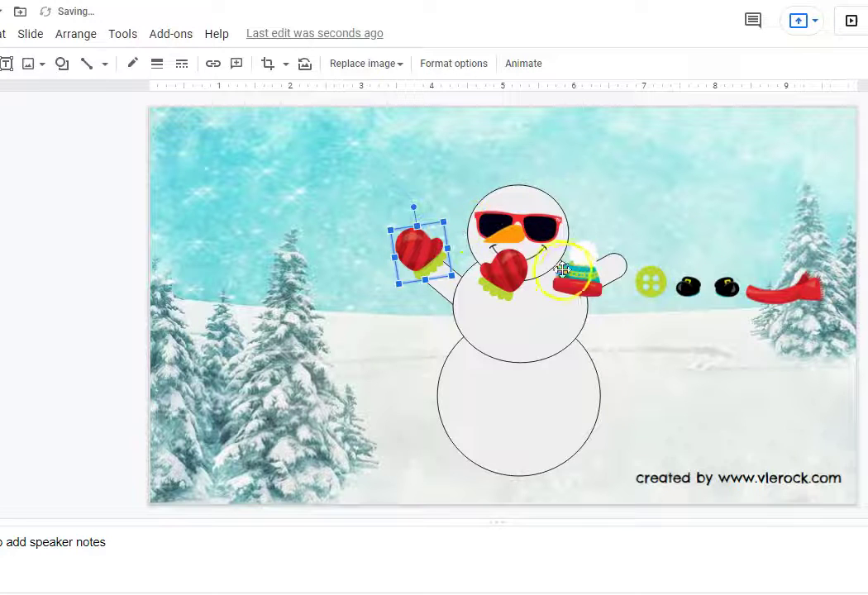
left_click(503, 273)
mouse_move(578, 277)
left_mouse_down()
mouse_move(641, 225)
mouse_move(638, 207)
left_mouse_up()
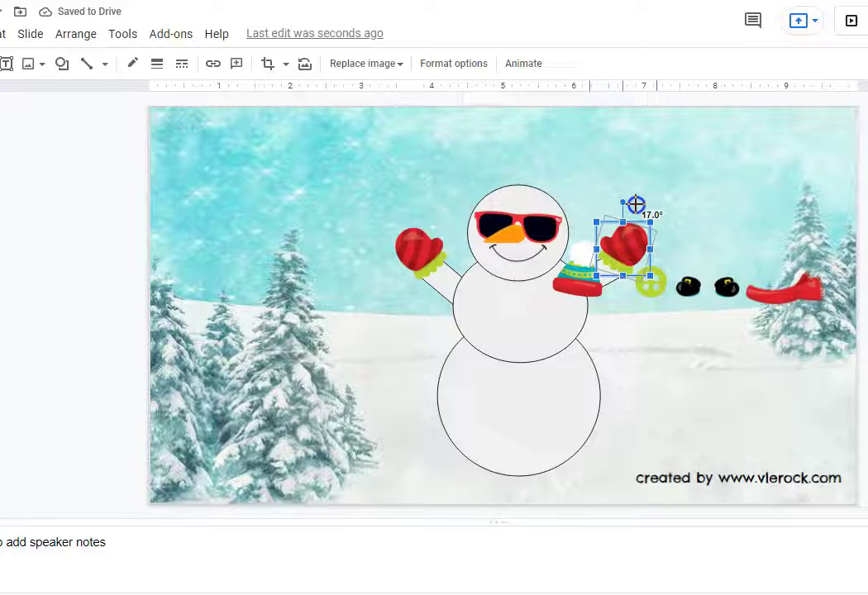
Set the striped hat on the head, stretch it wider and nudge it into place
left_click(568, 299)
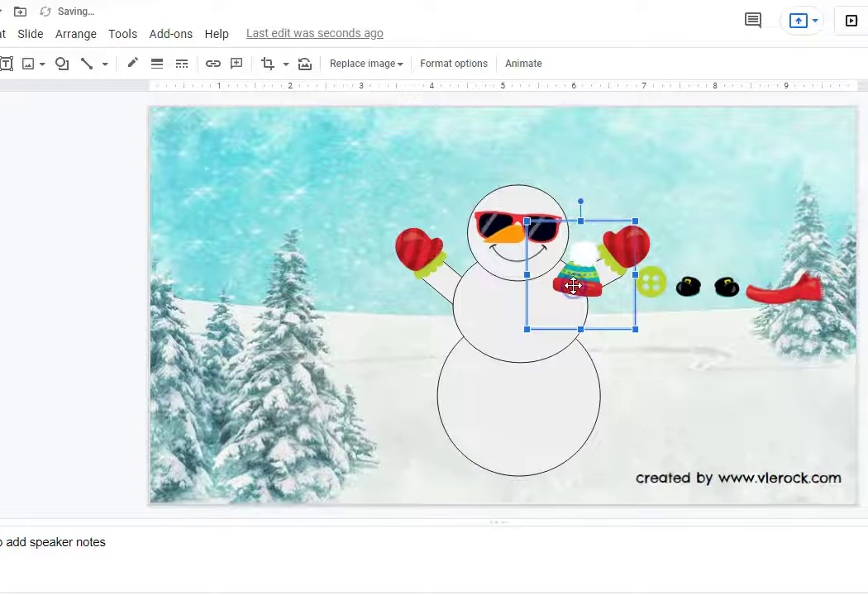
left_click_drag(579, 281, 521, 169)
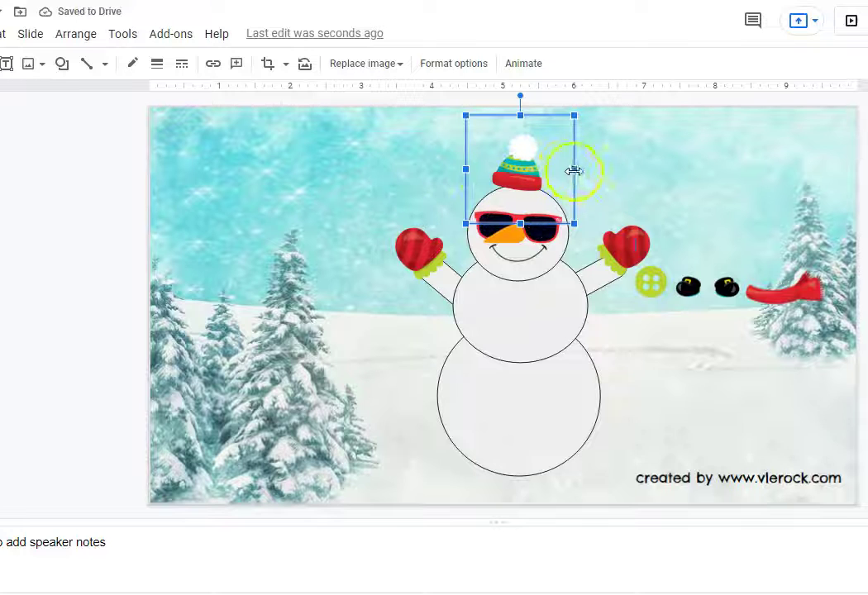
left_click_drag(574, 172, 610, 180)
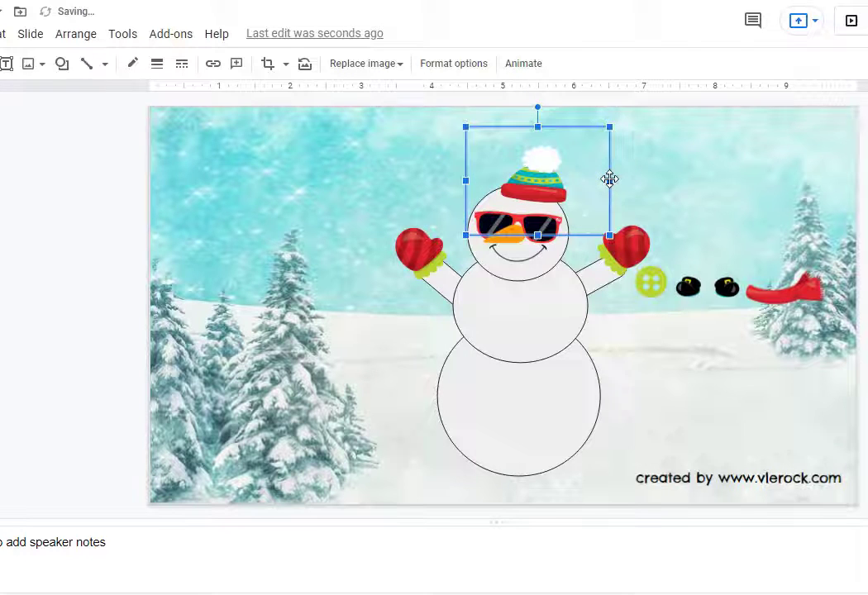
key("Left")
key("Down")
Line up three green buttons down the snowman's front and drag the red scarf onto its neck
left_click(671, 189)
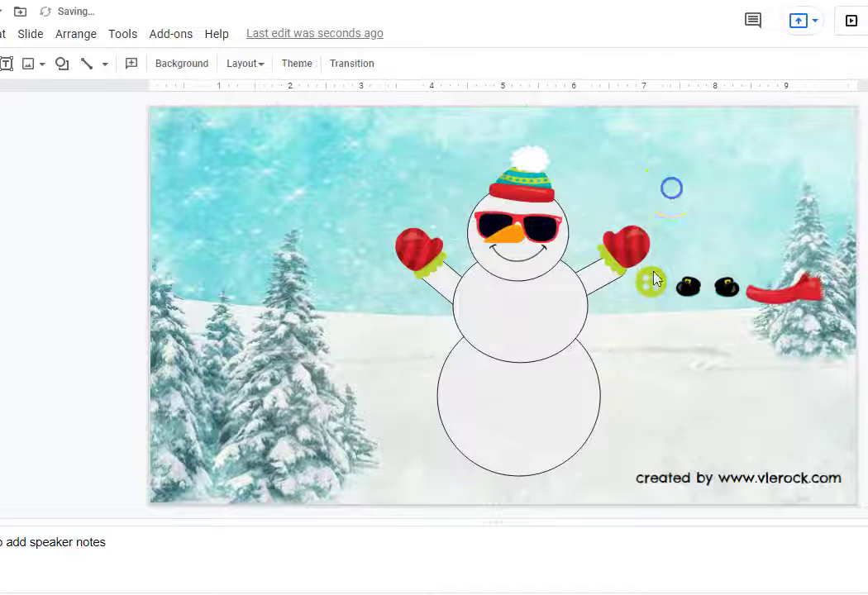
left_click_drag(651, 287, 516, 302)
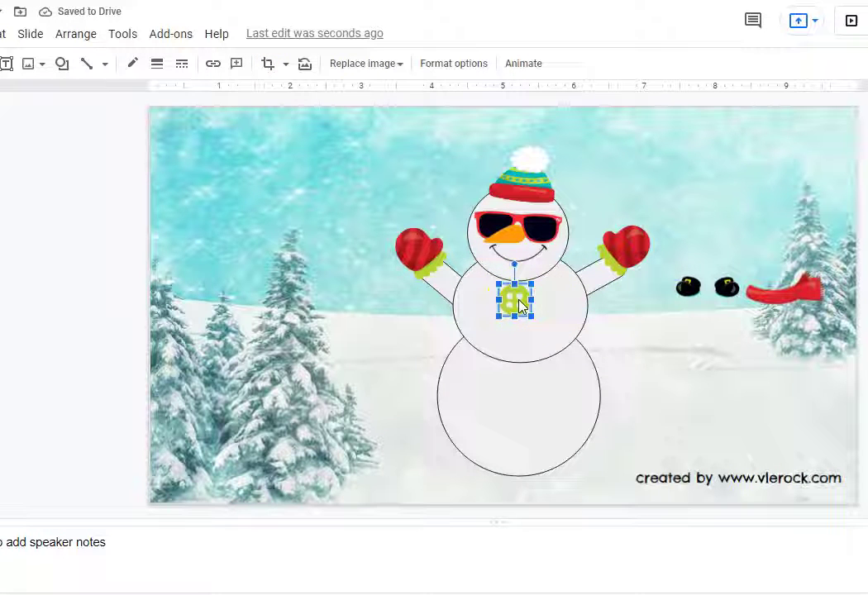
mouse_move(516, 301)
left_mouse_down()
mouse_move(526, 311)
mouse_move(522, 374)
left_mouse_up()
mouse_move(517, 299)
left_mouse_down()
mouse_move(519, 406)
mouse_move(540, 397)
mouse_move(518, 343)
left_mouse_up()
left_click(522, 374)
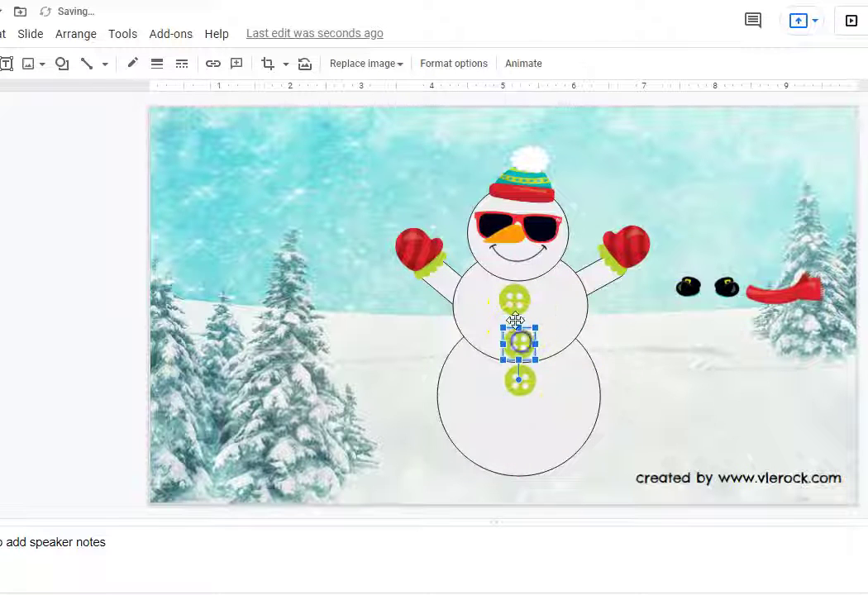
left_click_drag(515, 305, 521, 319)
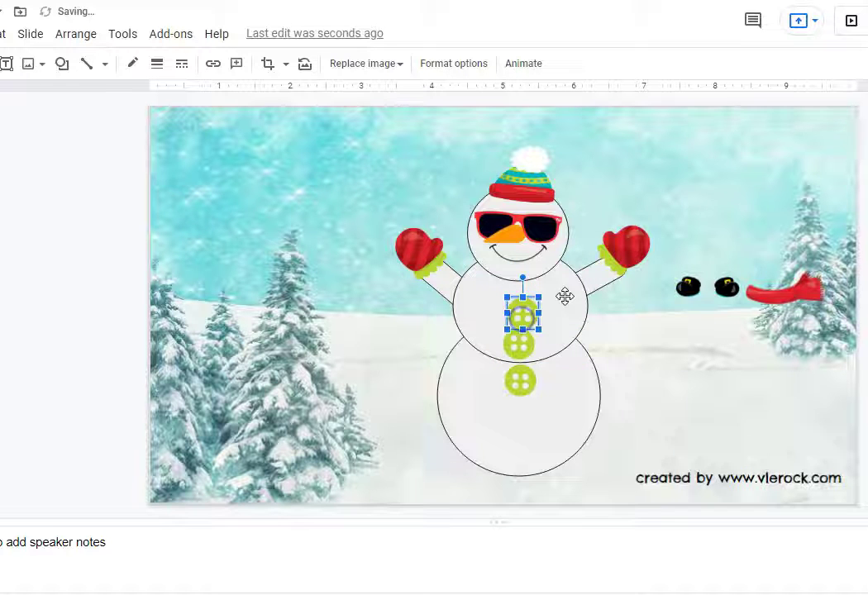
mouse_move(763, 293)
left_mouse_down()
mouse_move(481, 267)
mouse_move(527, 268)
mouse_move(529, 279)
left_mouse_up()
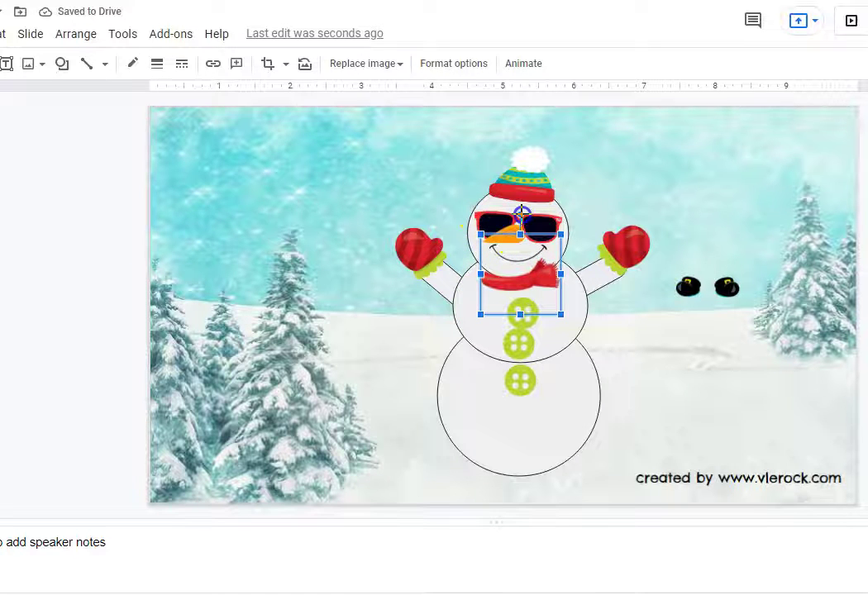
Tilt the red scarf slightly and widen it to fit the neck
left_click_drag(526, 214, 528, 217)
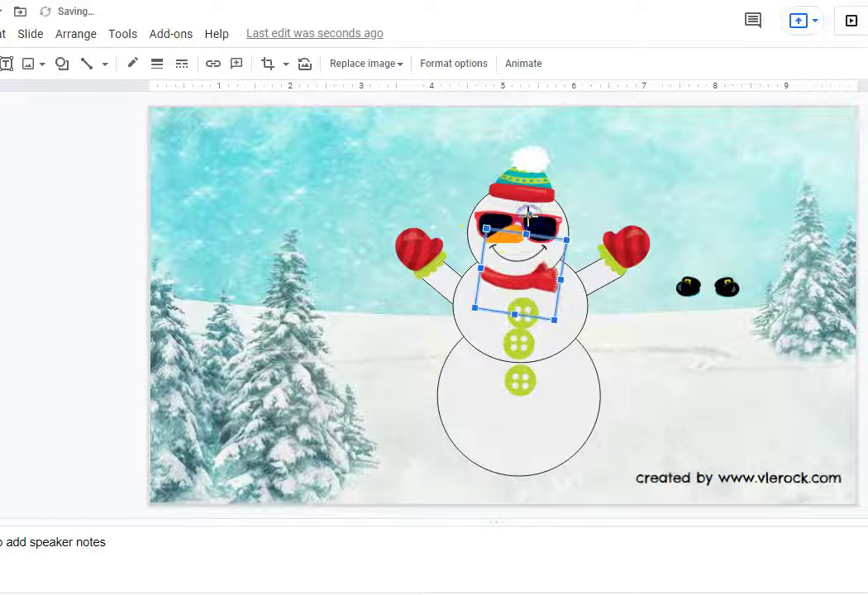
left_click(573, 281)
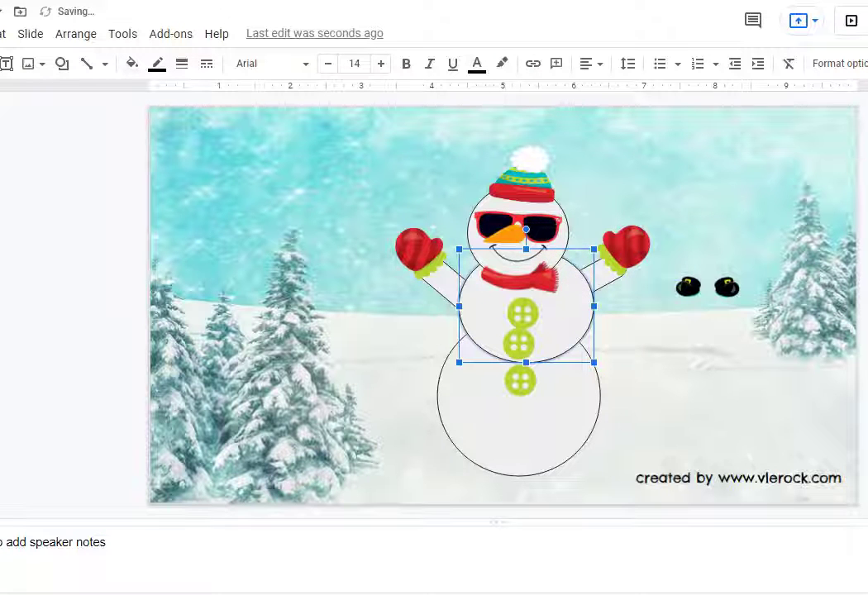
left_click(538, 279)
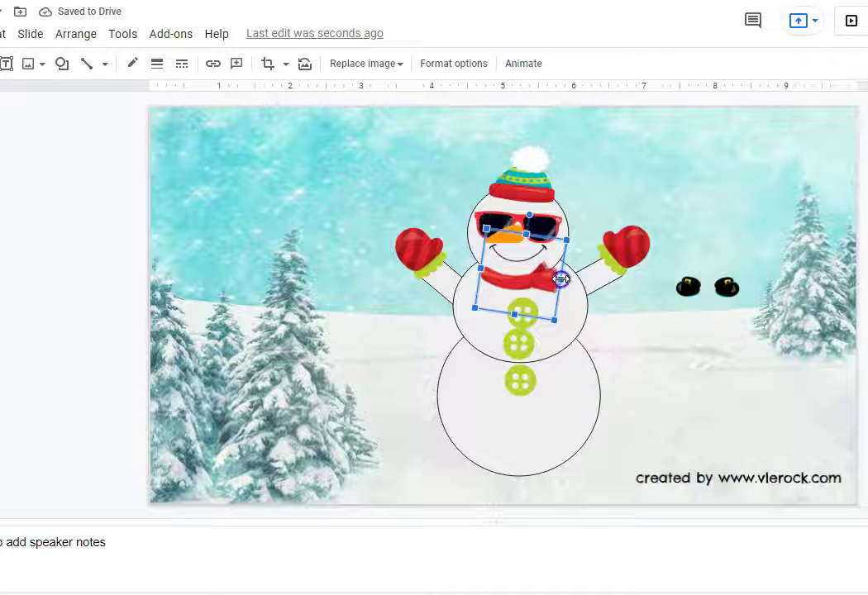
left_click_drag(562, 279, 576, 283)
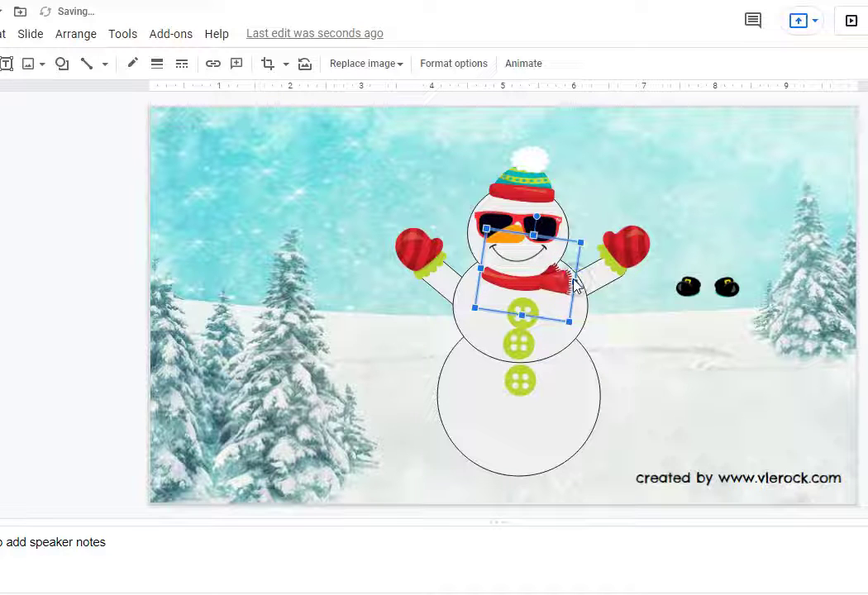
Place the black boots at the snowman's base, spreading them wider and a bit taller
left_click(694, 318)
left_click_drag(689, 291, 481, 466)
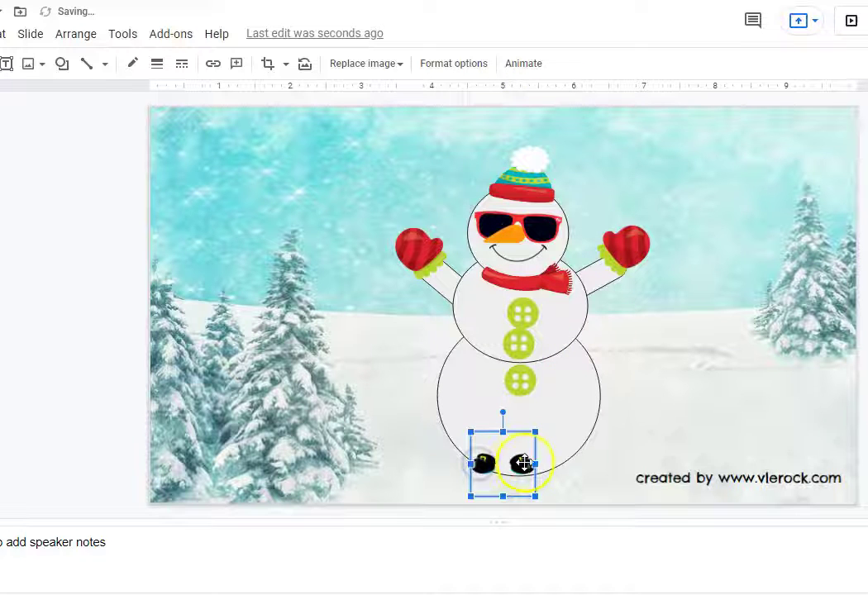
left_click_drag(536, 465, 591, 465)
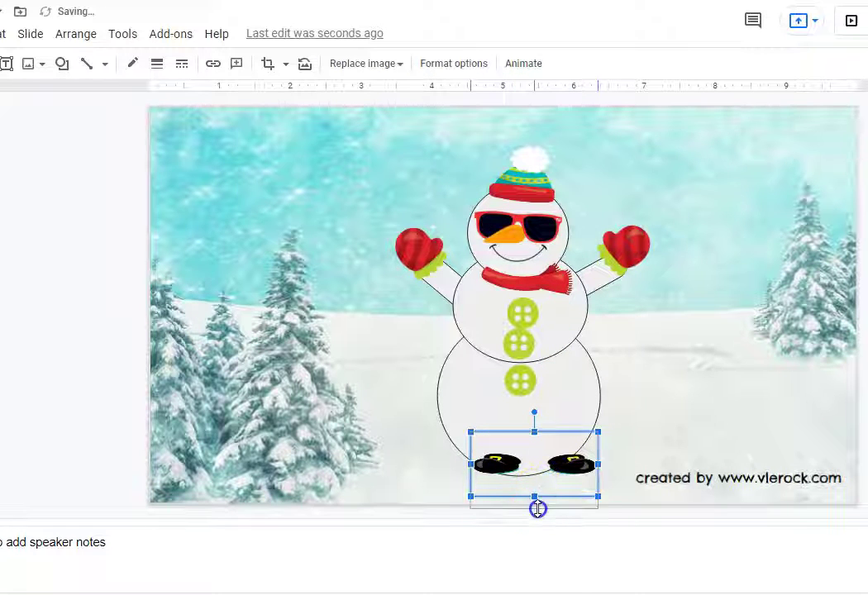
left_click_drag(534, 496, 538, 510)
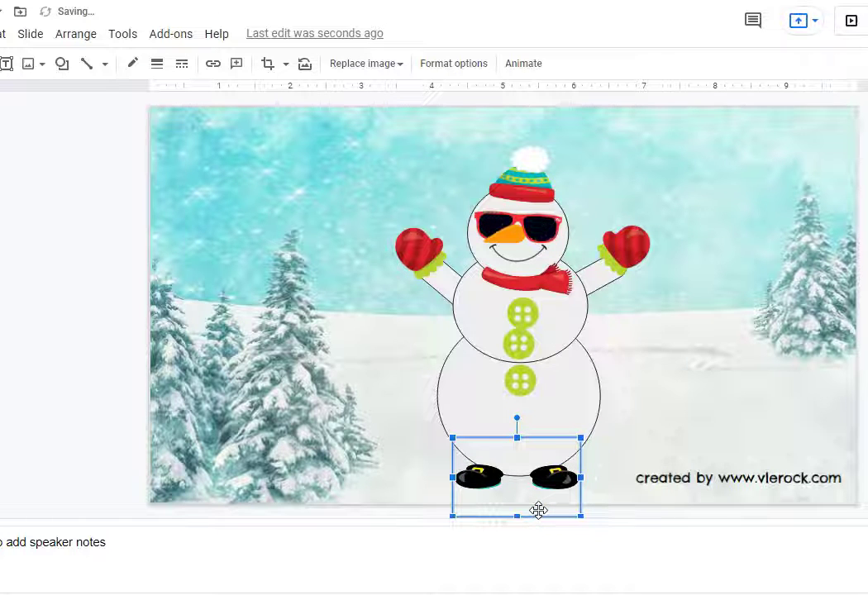
left_click(108, 322)
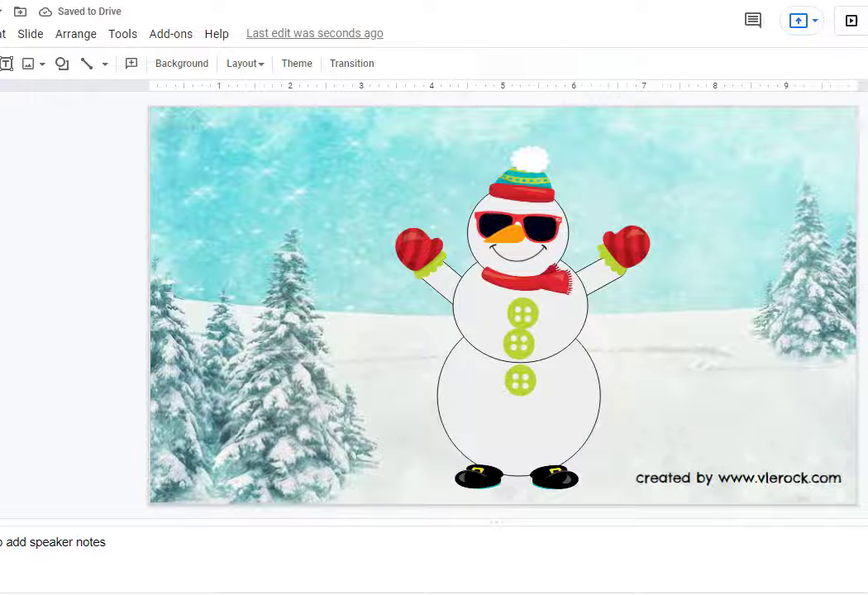
key("Page_Up")
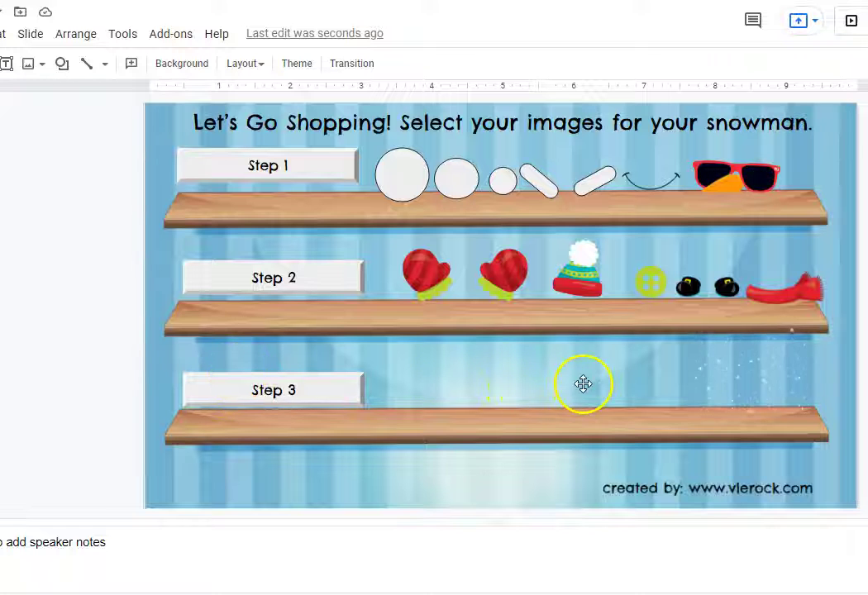
left_click(583, 383)
left_click_drag(583, 383, 768, 371)
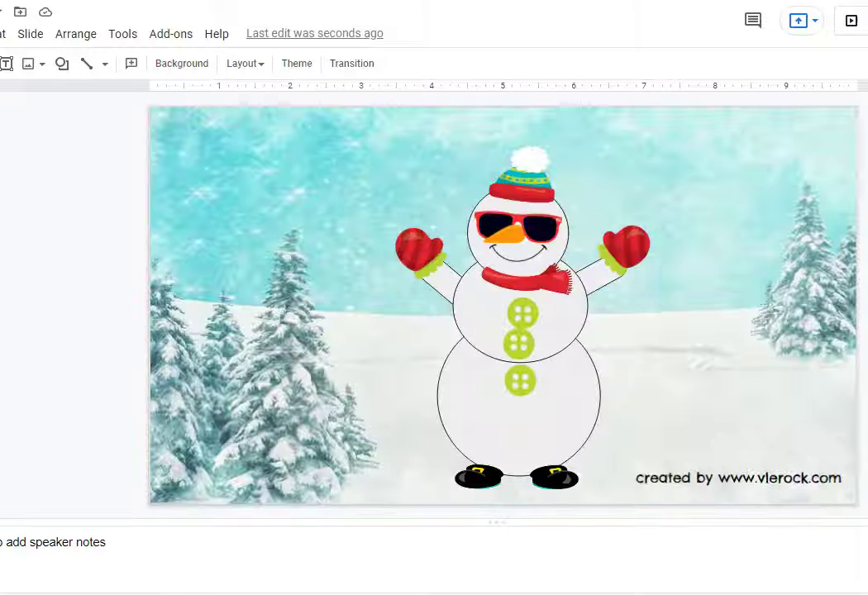
Paste the snowstorm overlay and stretch it to the slide's top, left, bottom and right edges
key("ctrl+v")
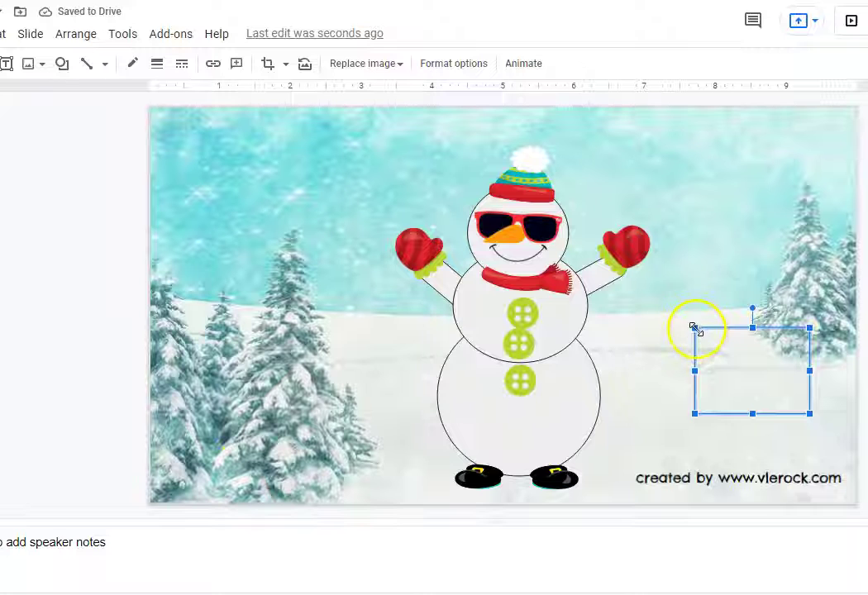
mouse_move(695, 327)
left_mouse_down()
mouse_move(413, 263)
mouse_move(399, 107)
left_mouse_up()
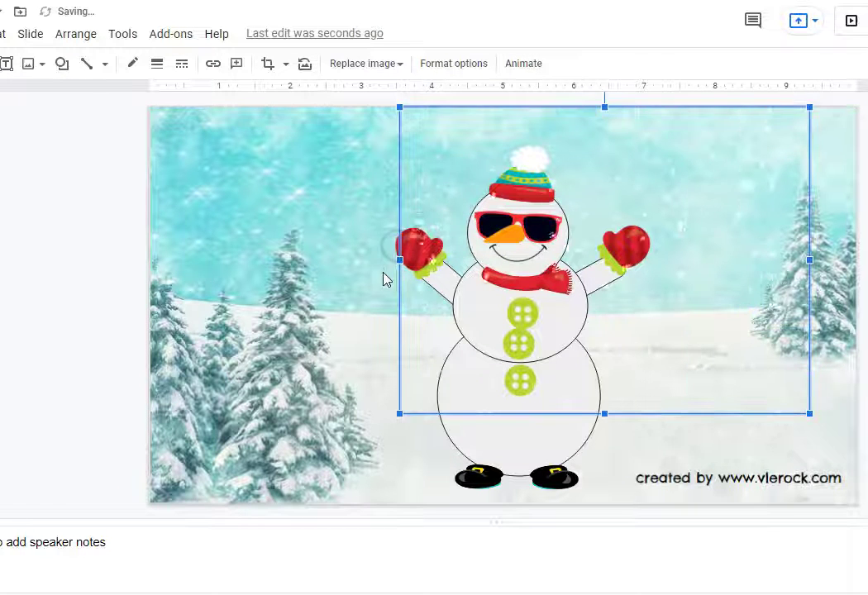
left_click_drag(398, 263, 150, 252)
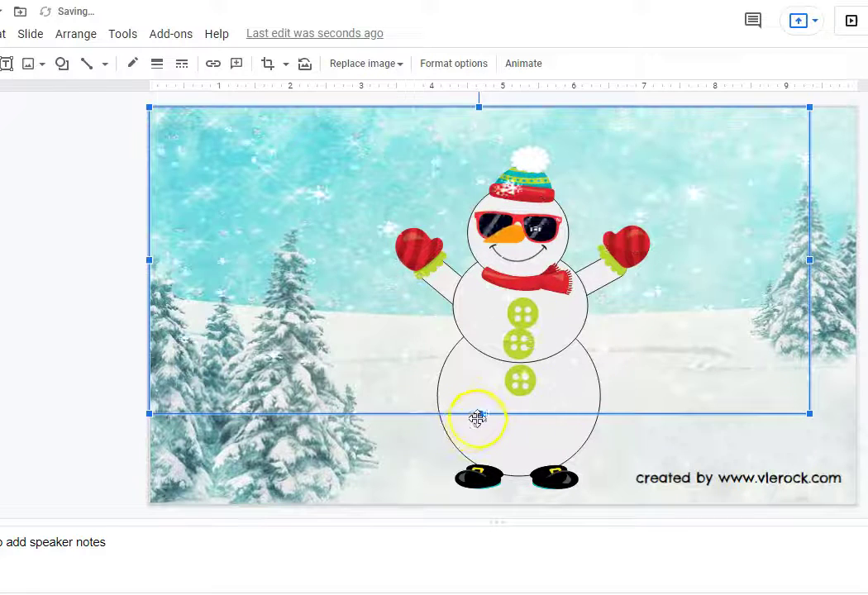
left_click_drag(479, 413, 489, 504)
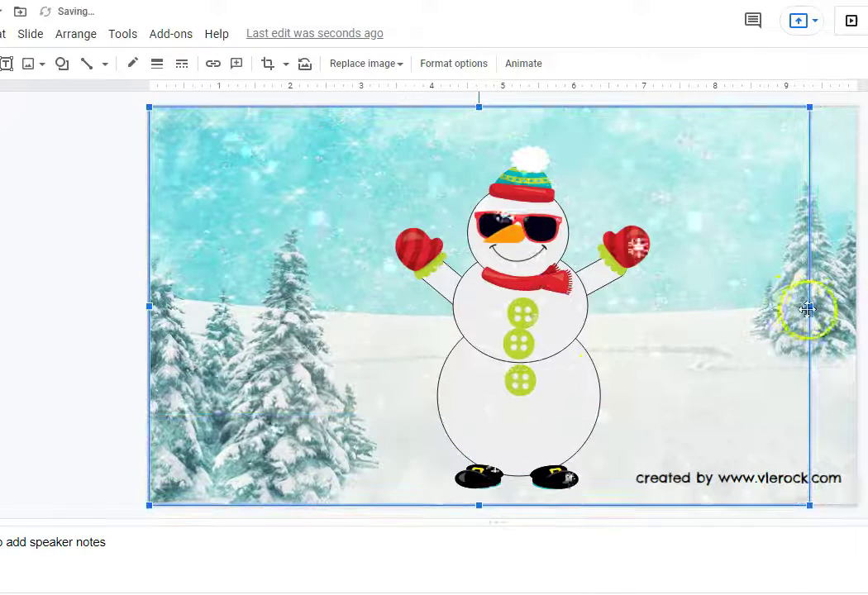
left_click_drag(811, 306, 862, 298)
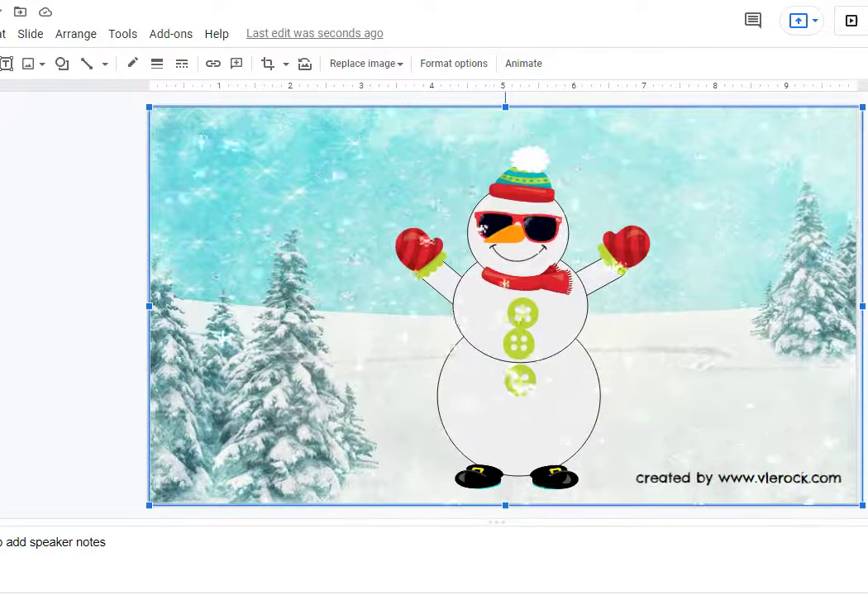
Deselect the snowstorm overlay and page five slides back to the Build a Snowman title slide
key("Escape")
key("Down")
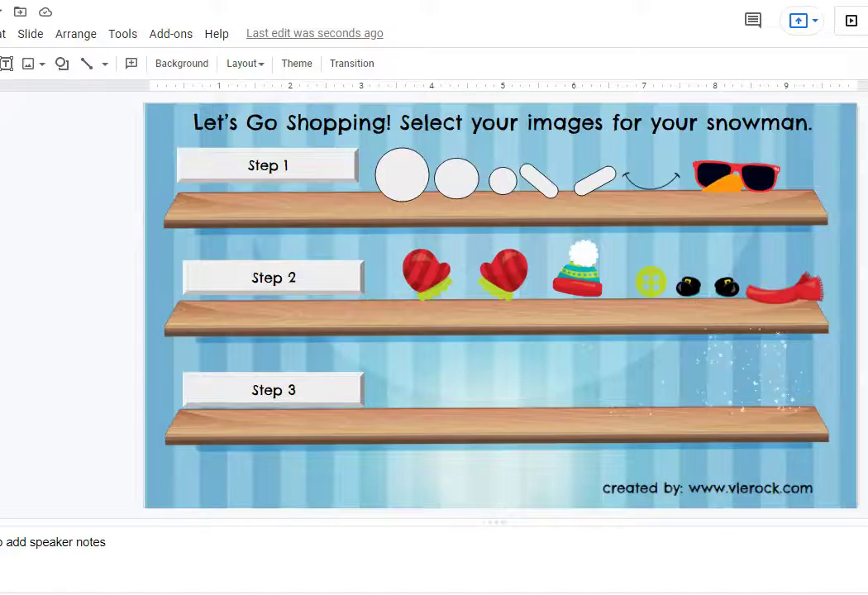
key("Down")
key("Down")
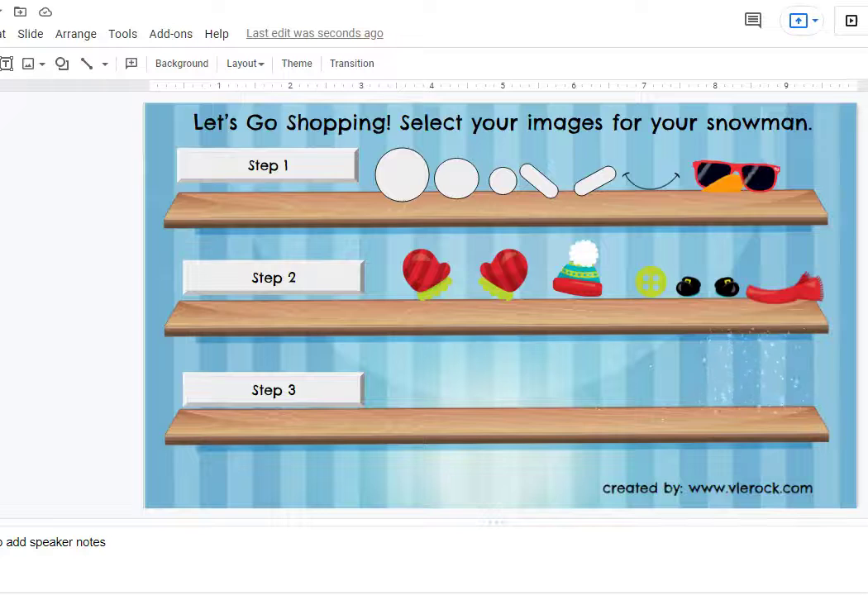
key("Down")
key("Down")
key("Down")
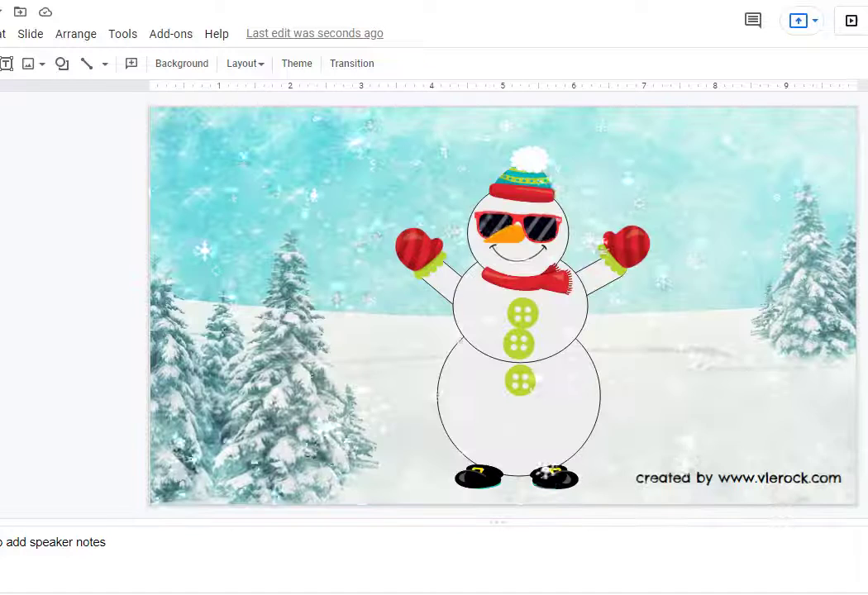
key("Down")
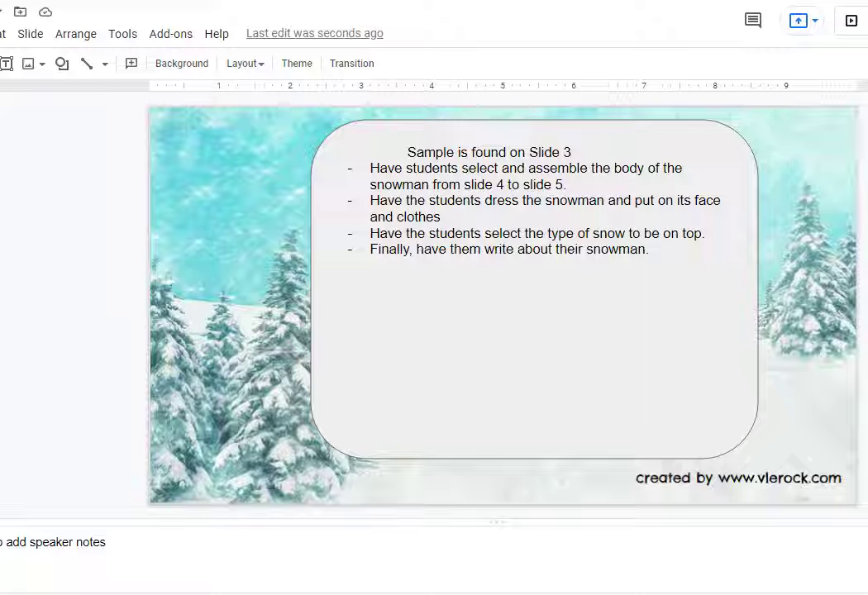
key("Down")
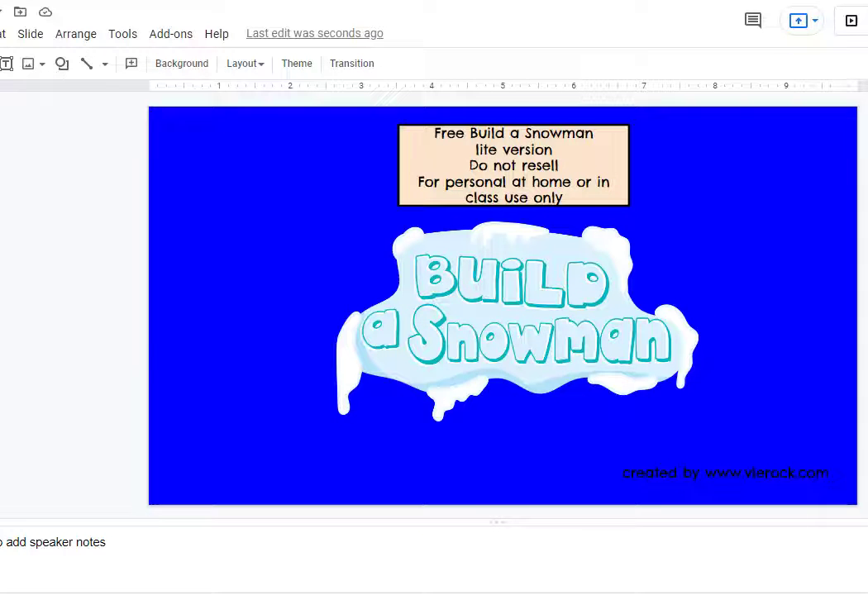